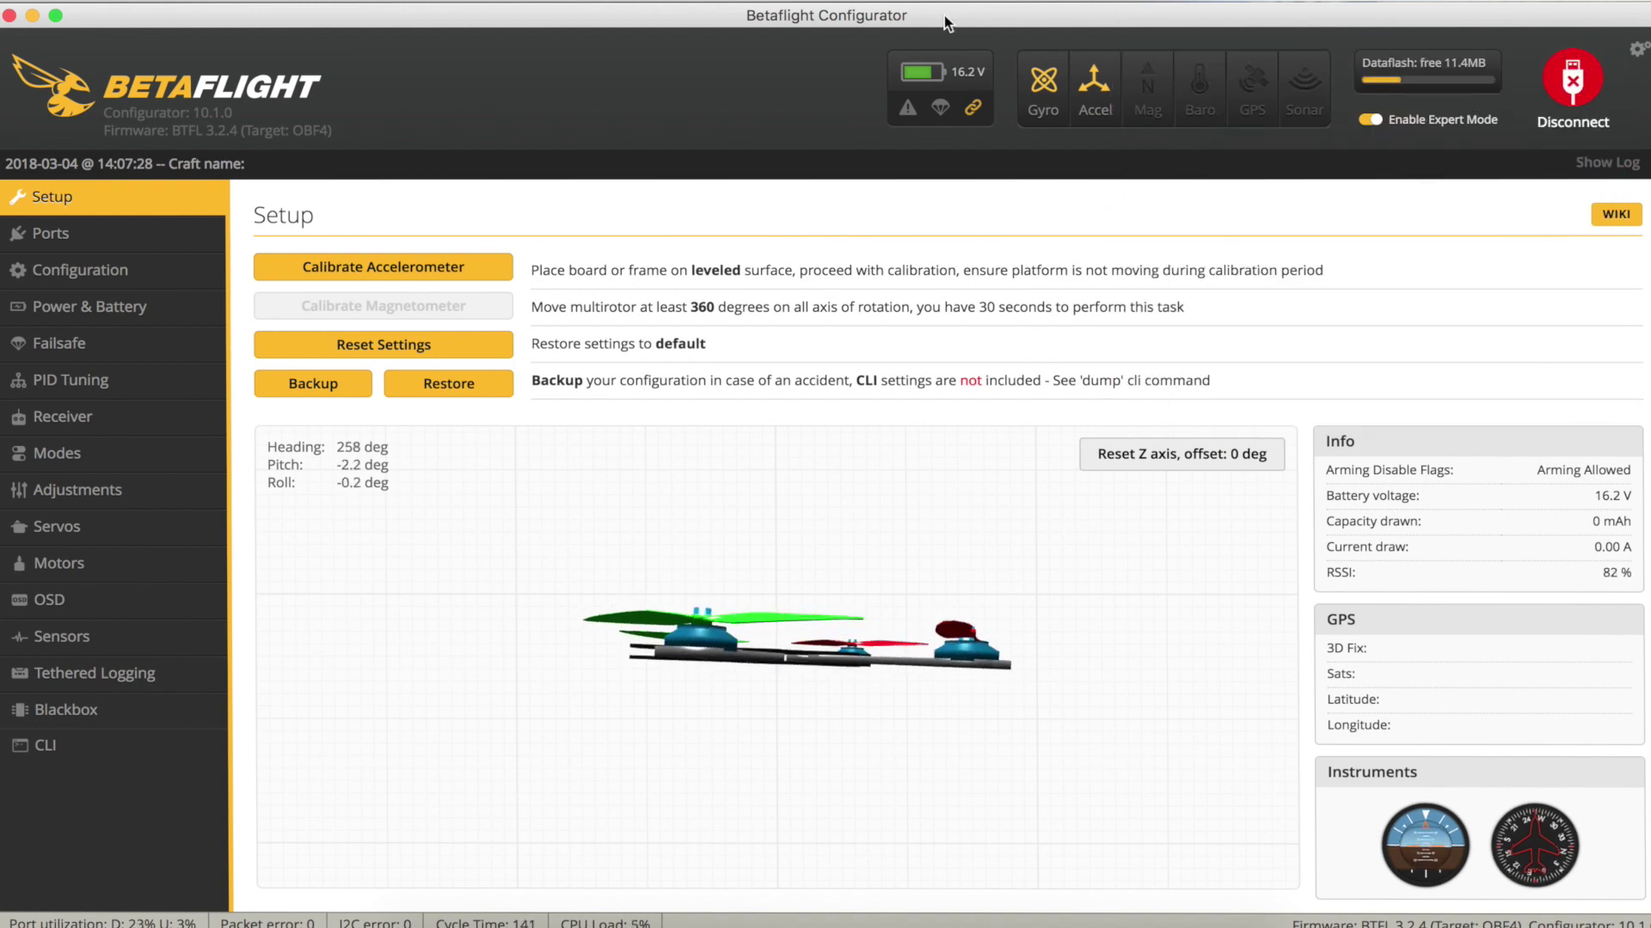
Step: Calibrate the flight controller's accelerometer and check the serial port assignments
{"action": "left_click", "coordinate": [422, 265]}
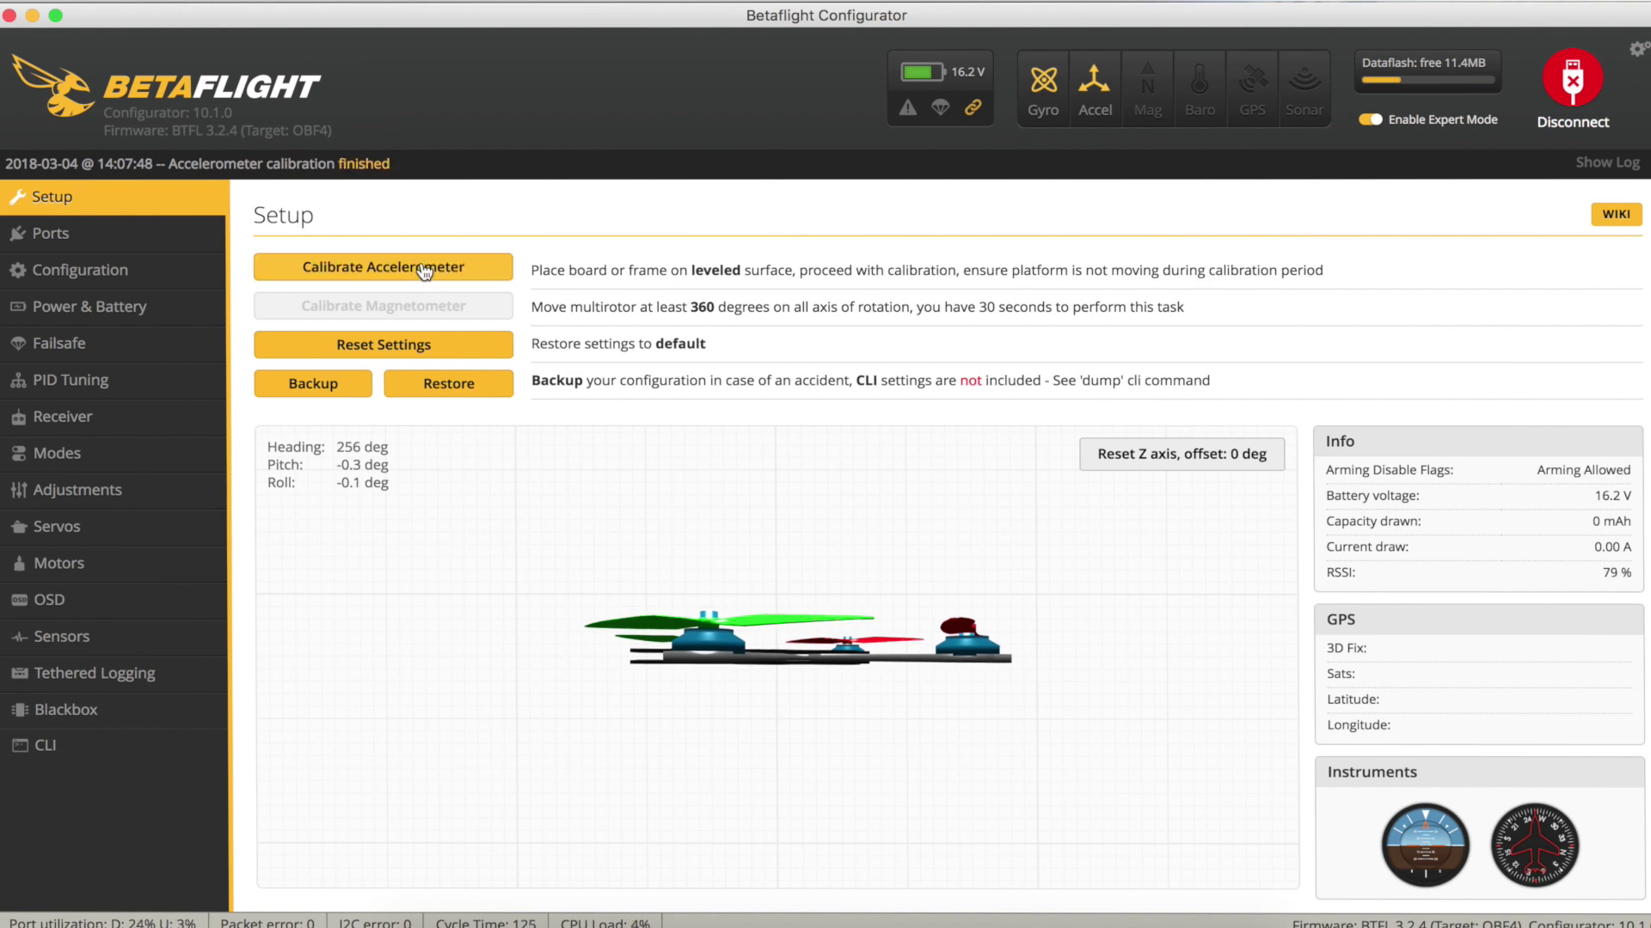
{"action": "left_click", "coordinate": [87, 243]}
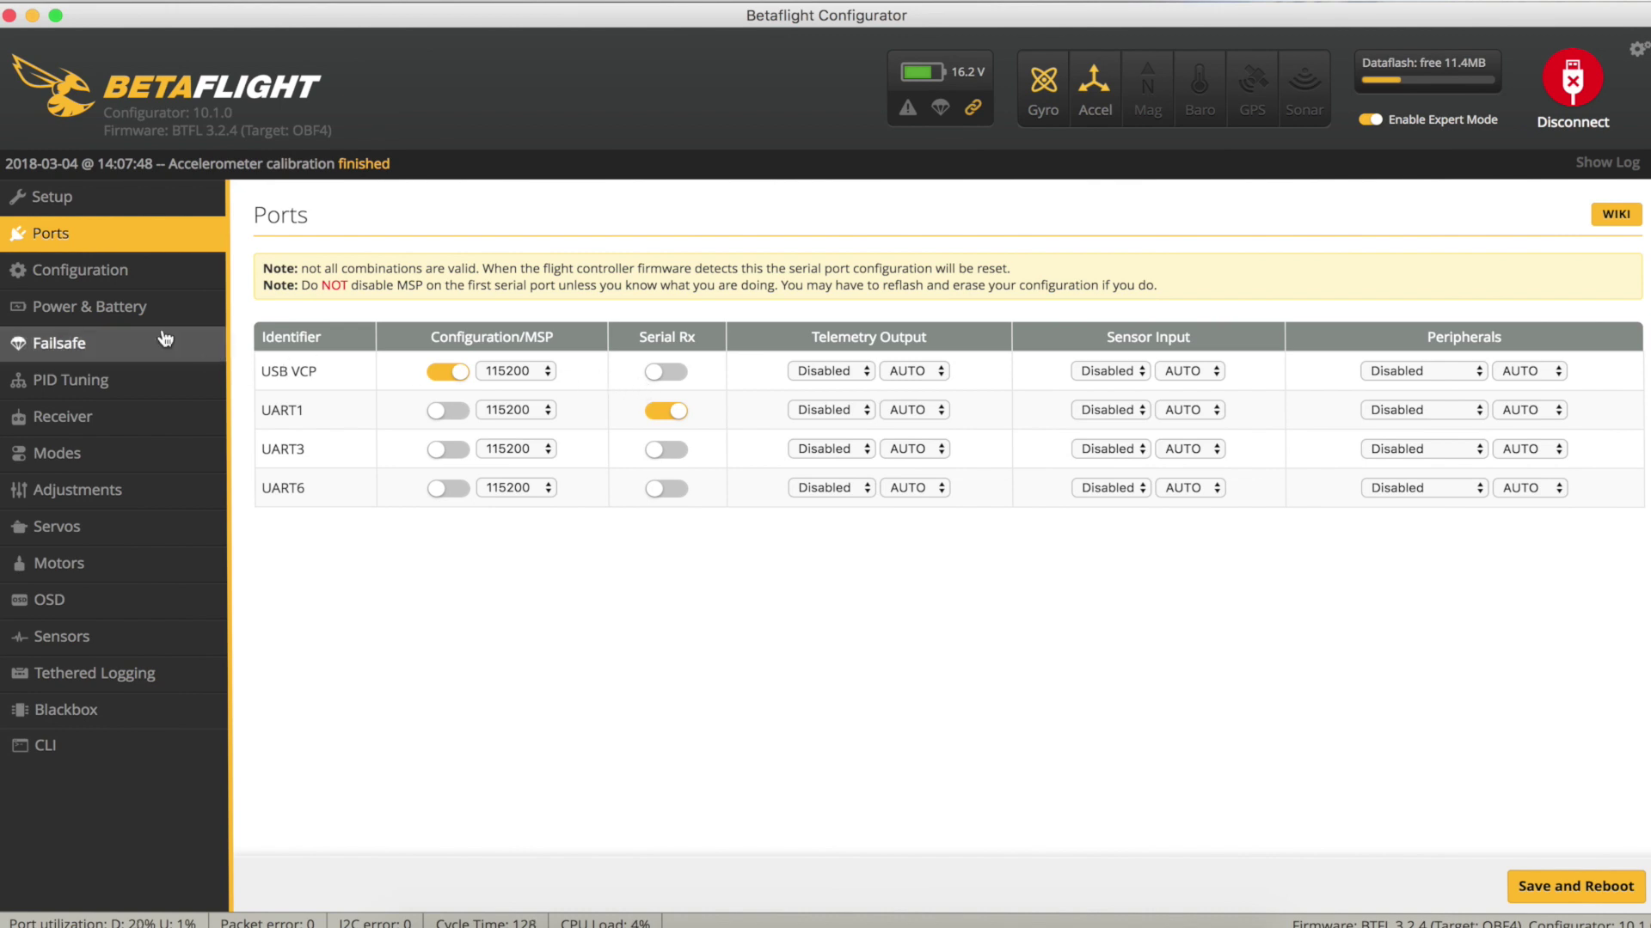
Step: Review the general configuration from mixer, ESC/motor and system settings through receiver, other features and beeper options
{"action": "left_click", "coordinate": [106, 270]}
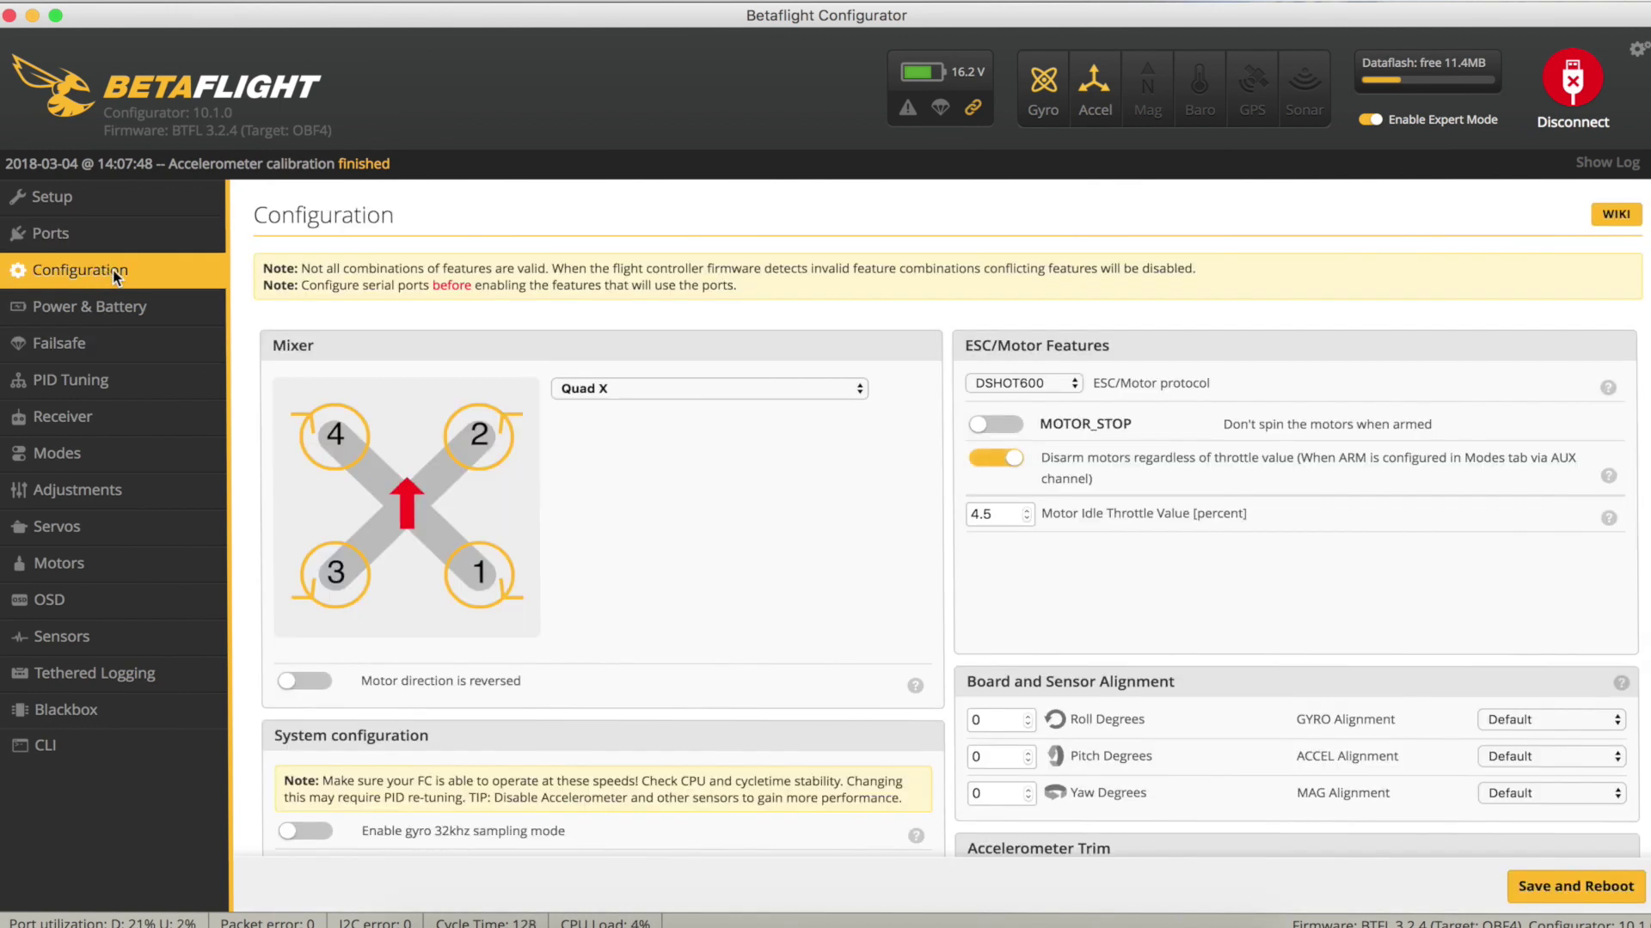
{"action": "scroll", "coordinate": [749, 512], "scroll_direction": "down", "scroll_amount": 1}
{"action": "scroll", "coordinate": [750, 514], "scroll_direction": "up", "scroll_amount": 1}
{"action": "scroll", "coordinate": [750, 512], "scroll_direction": "down", "scroll_amount": 1}
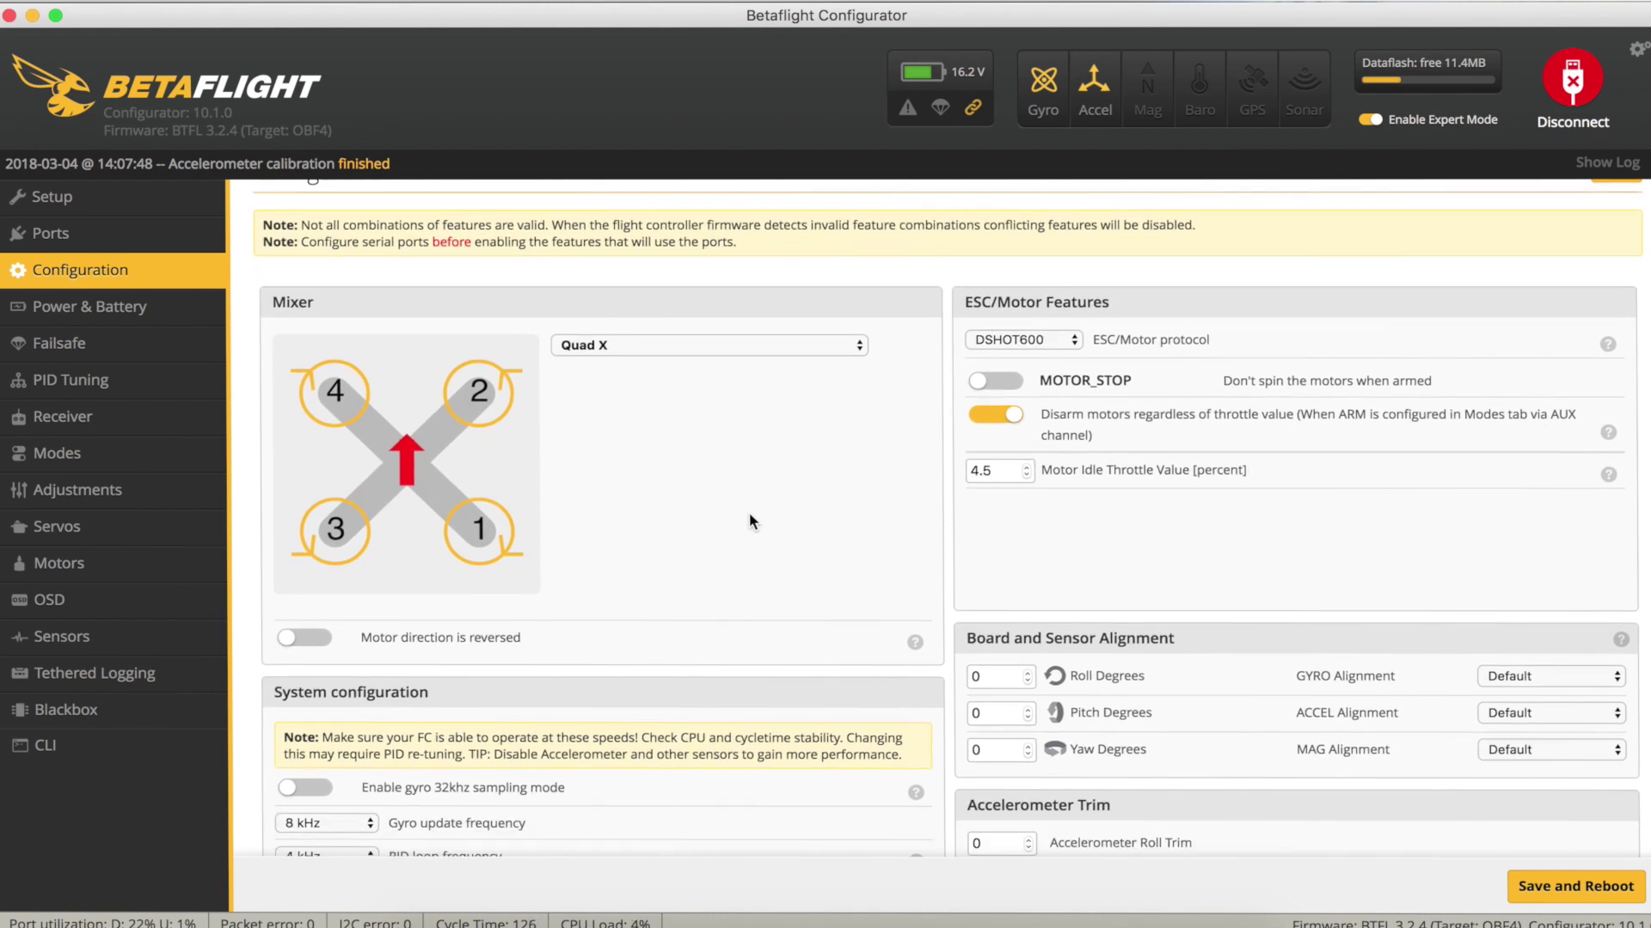
{"action": "scroll", "coordinate": [703, 489], "scroll_direction": "down", "scroll_amount": 3}
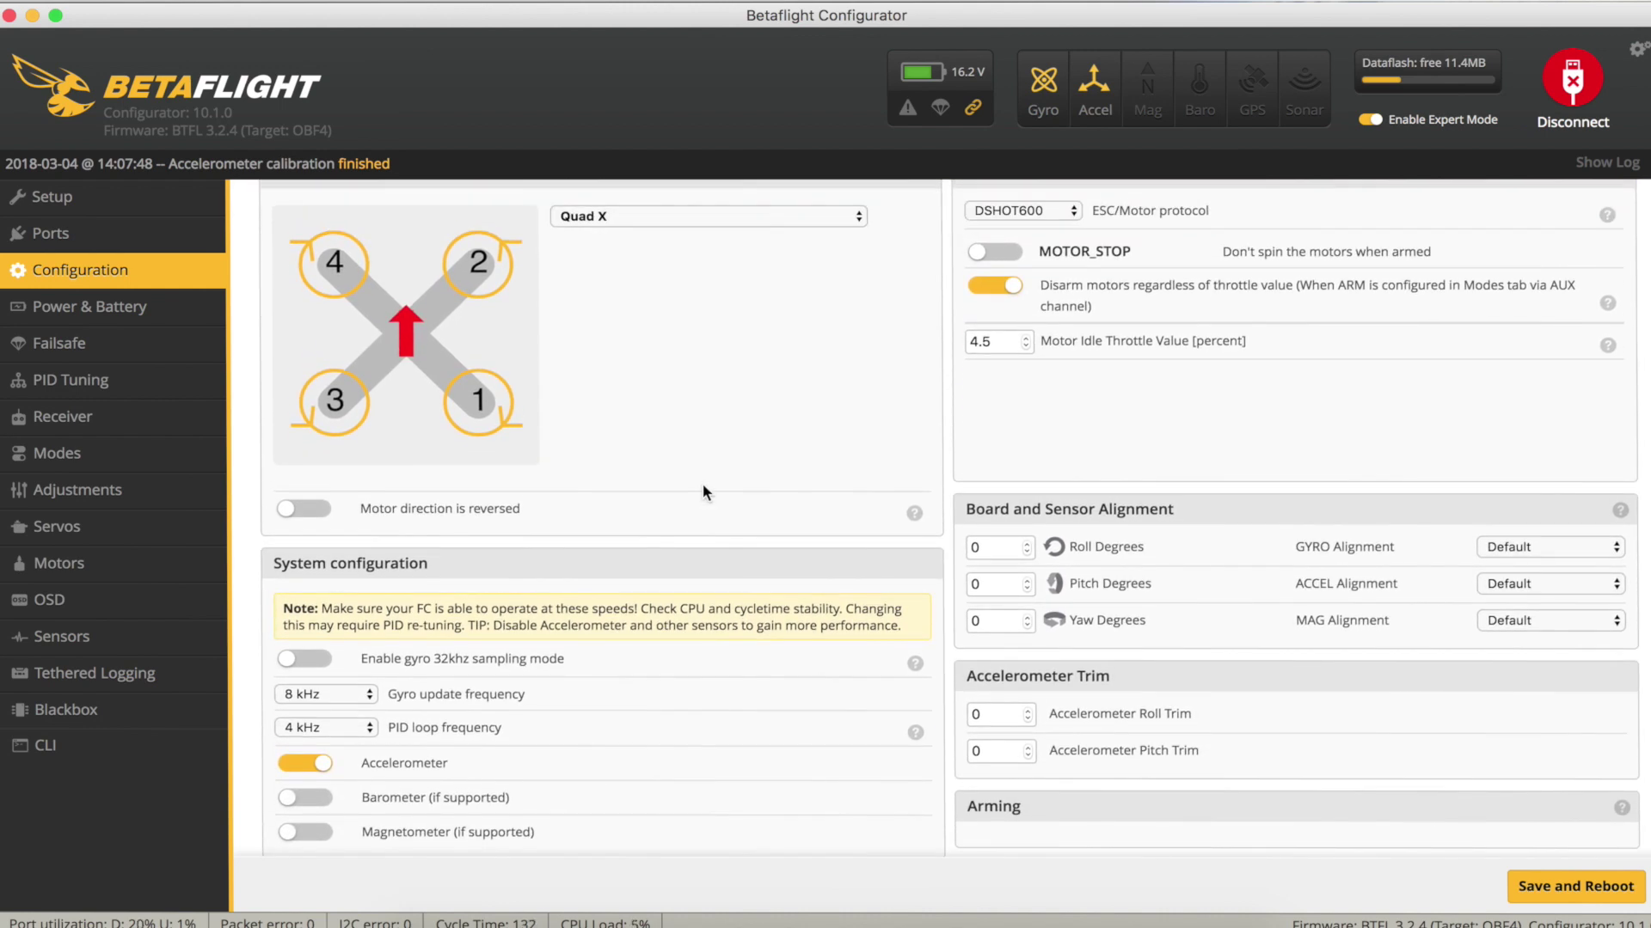
{"action": "scroll", "coordinate": [704, 493], "scroll_direction": "down", "scroll_amount": 4}
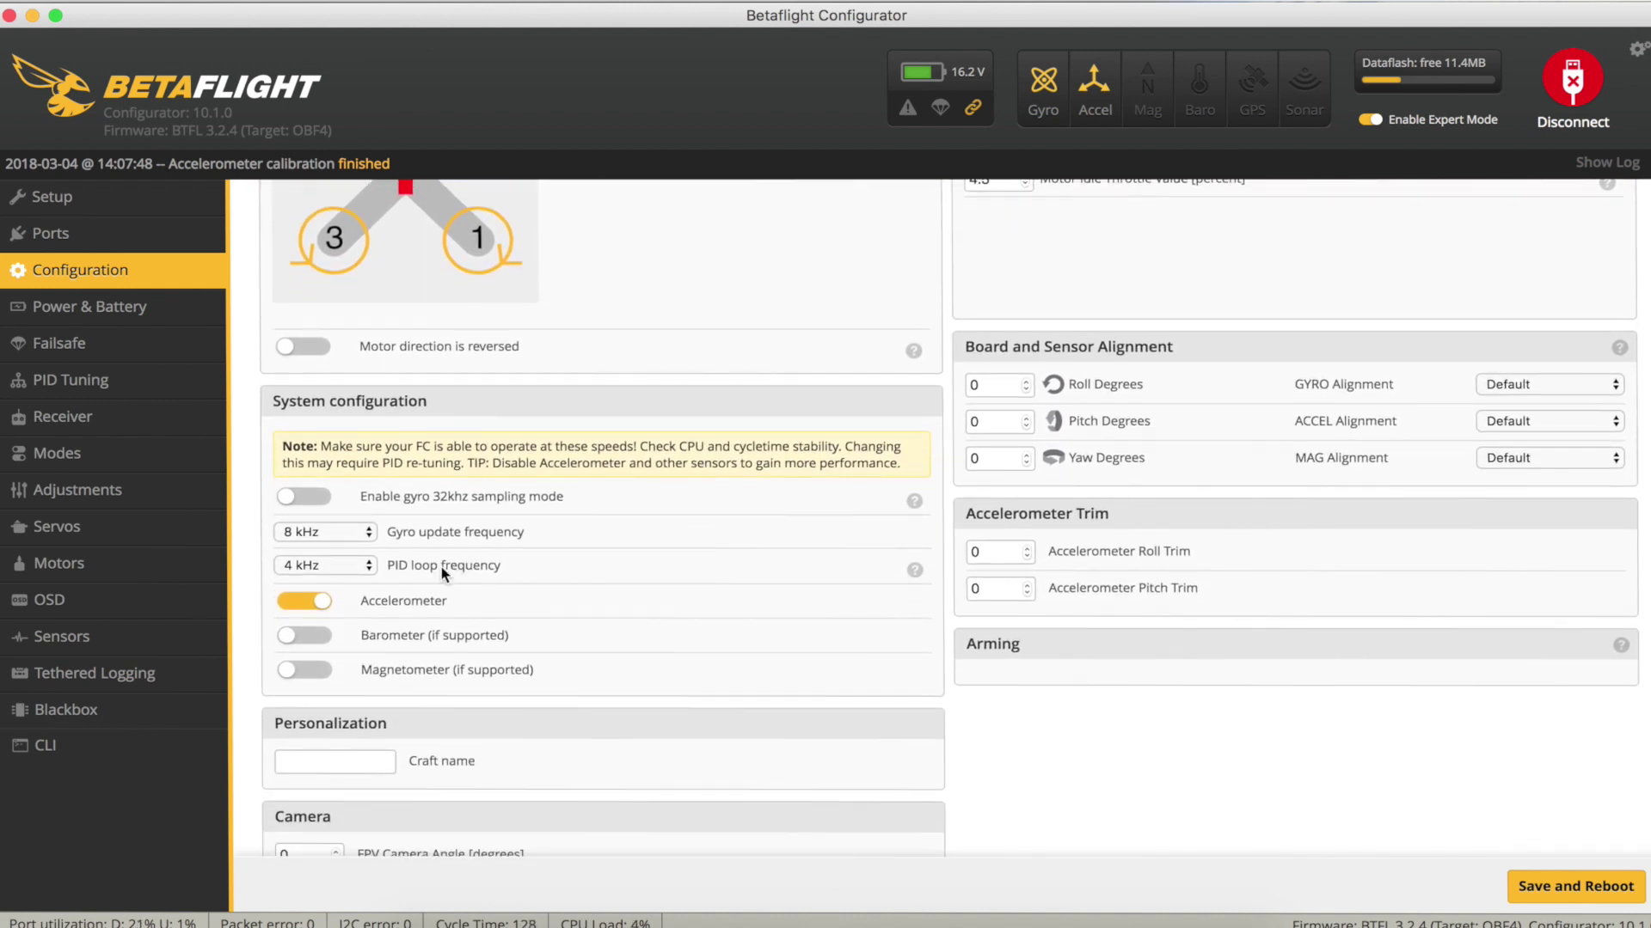
{"action": "scroll", "coordinate": [459, 553], "scroll_direction": "down", "scroll_amount": 7}
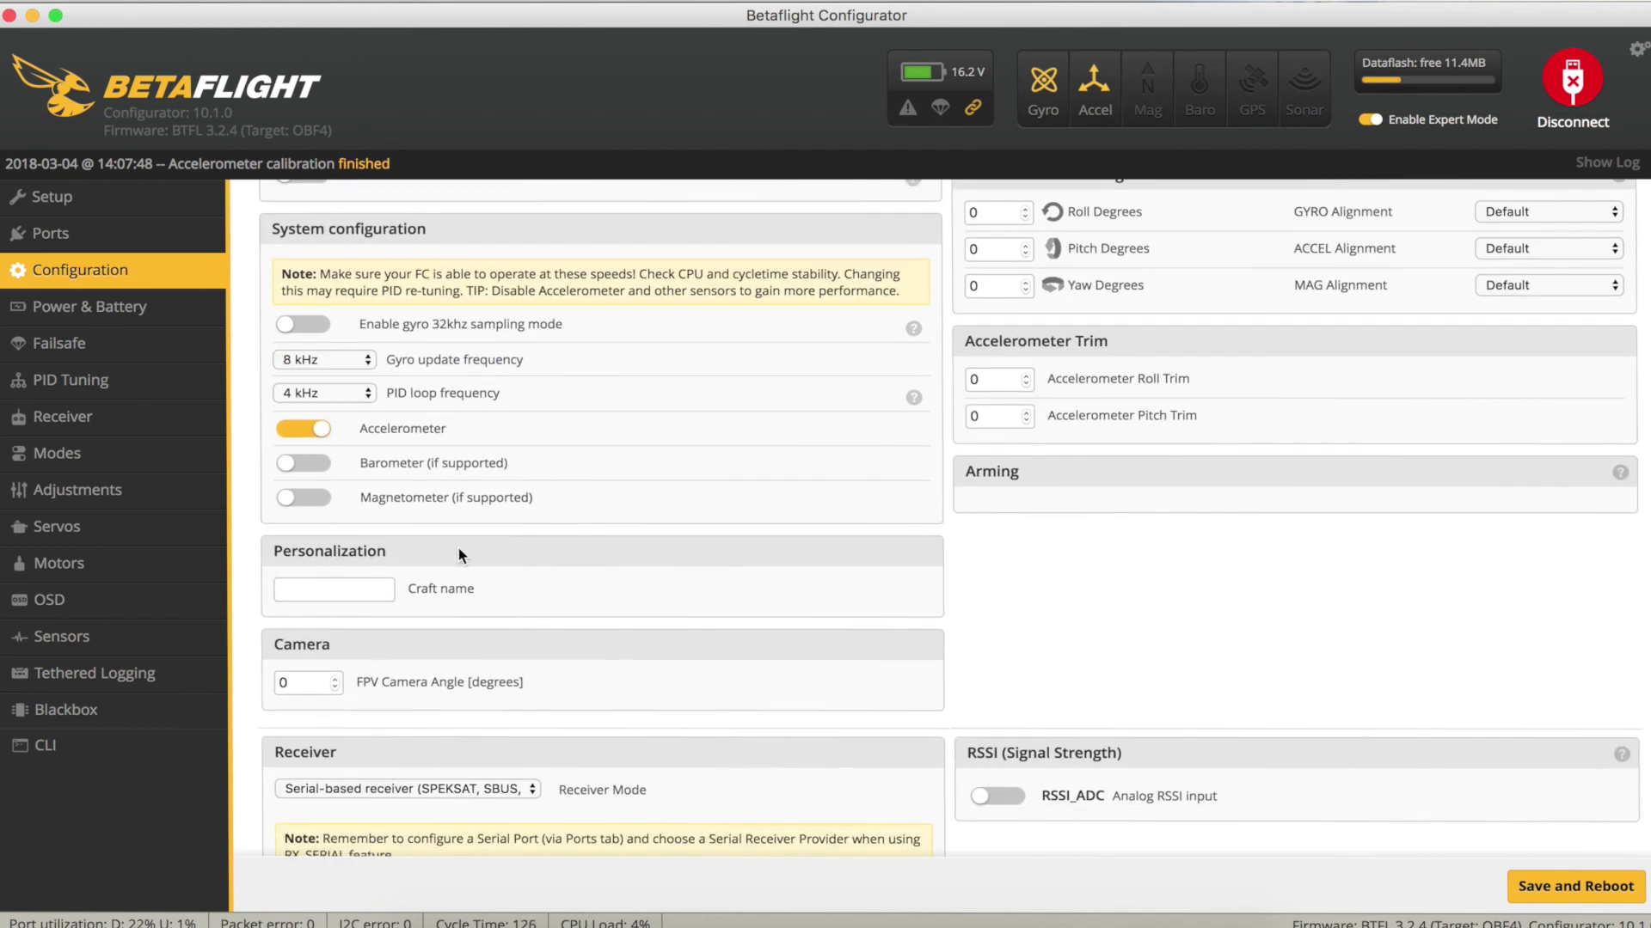
{"action": "scroll", "coordinate": [432, 641], "scroll_direction": "down", "scroll_amount": 7}
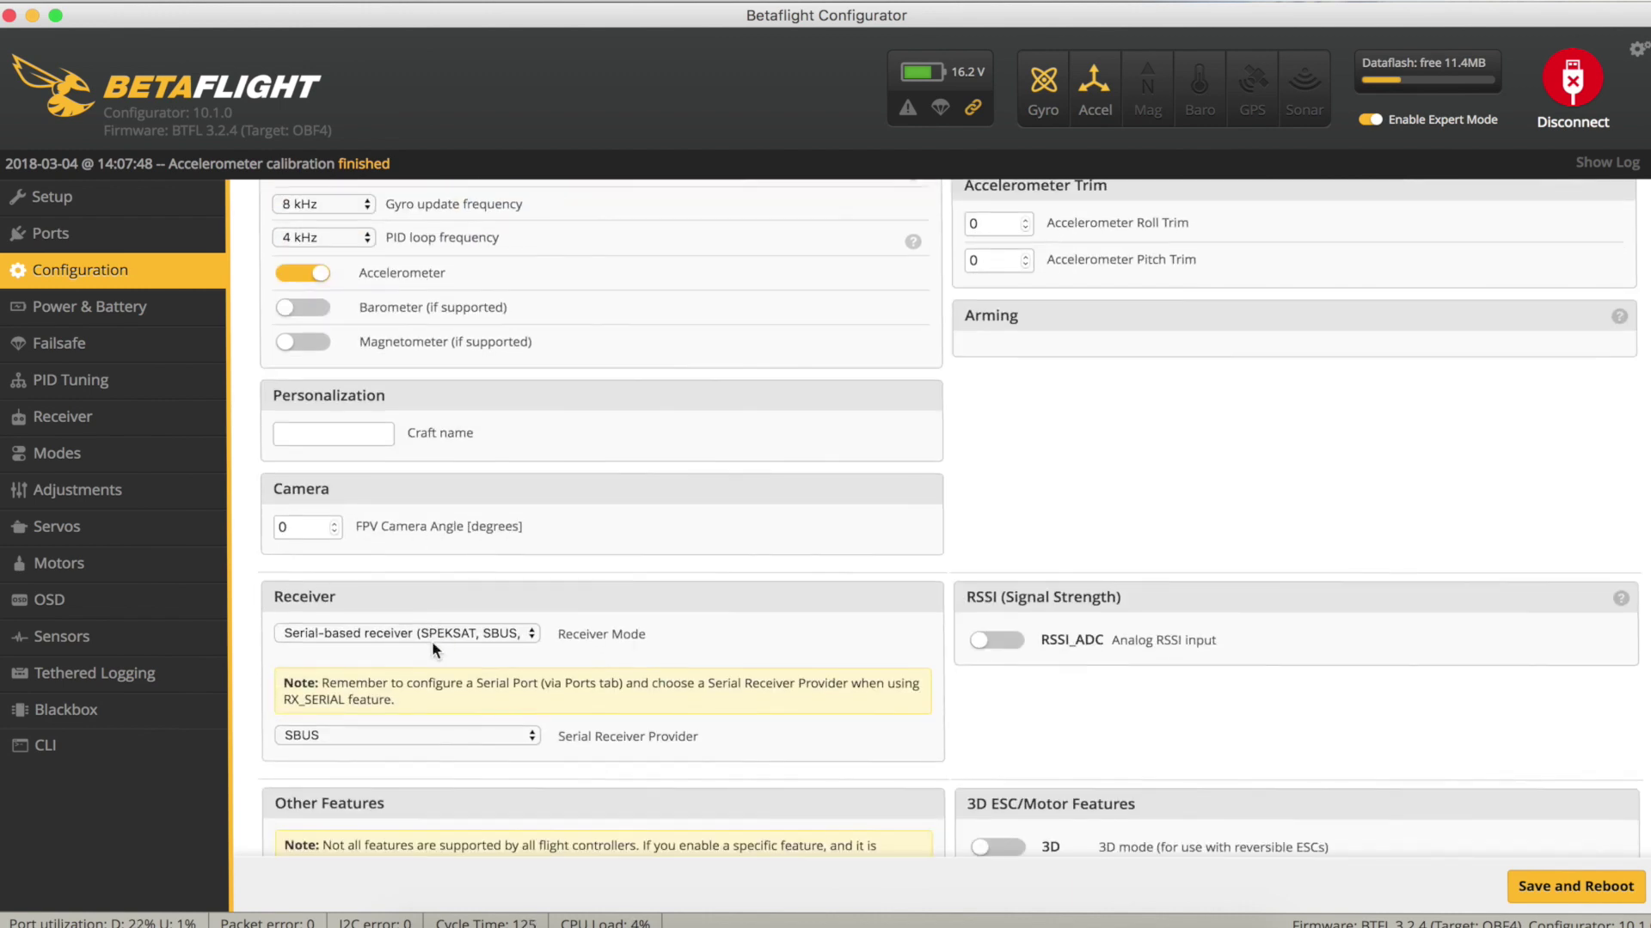
{"action": "scroll", "coordinate": [414, 488], "scroll_direction": "down", "scroll_amount": 8}
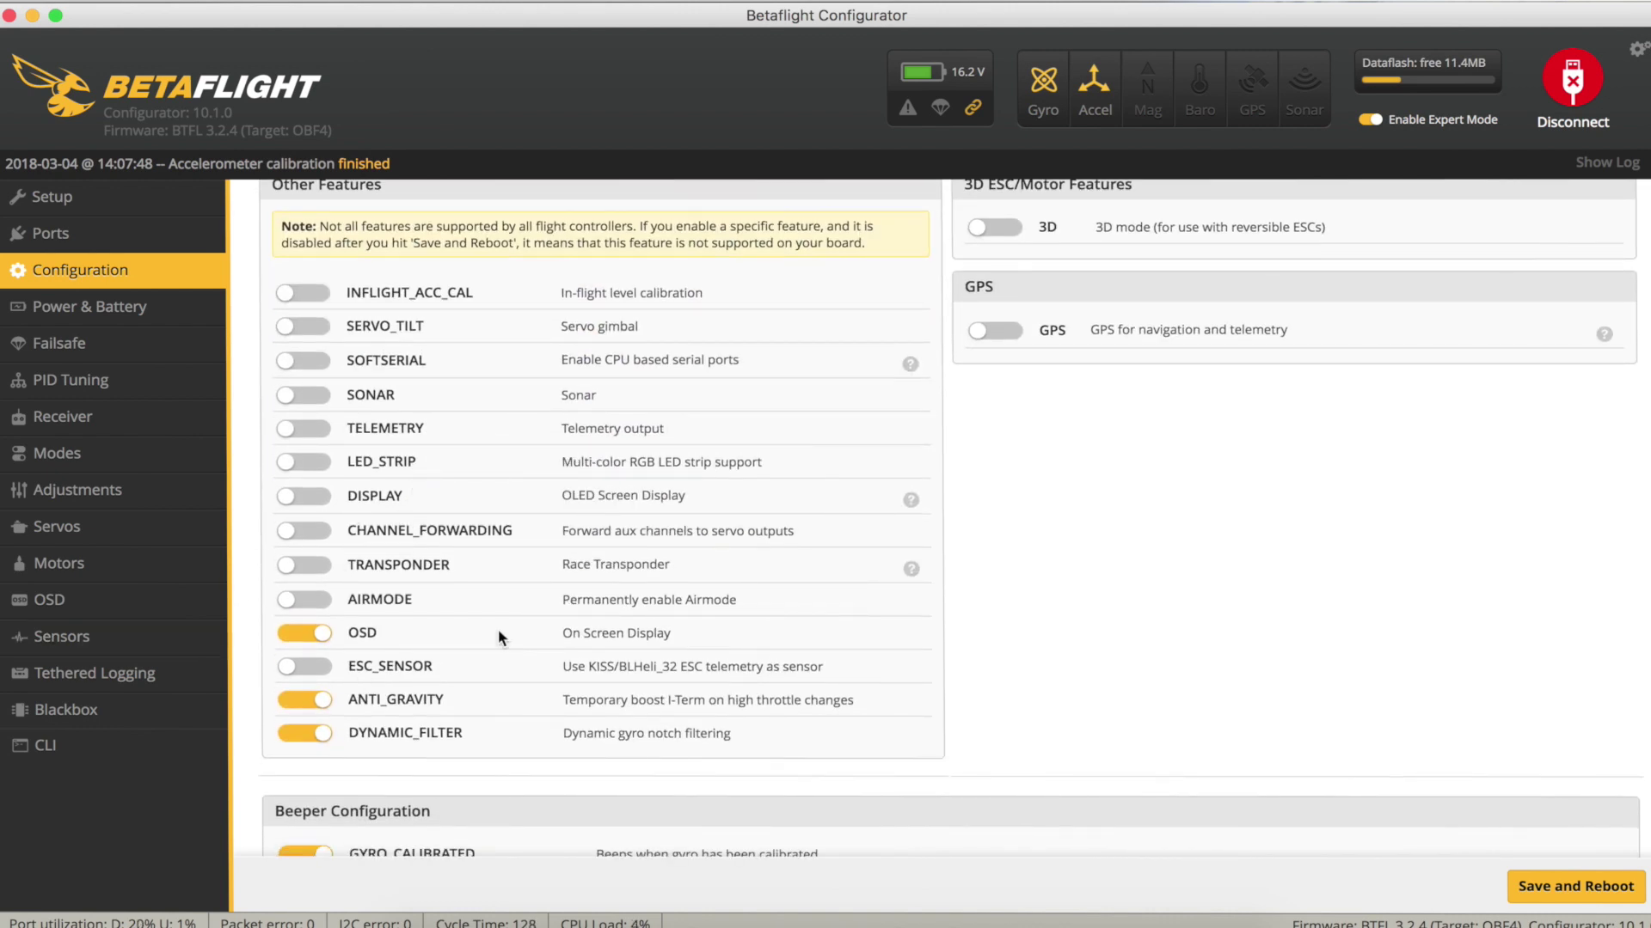
{"action": "scroll", "coordinate": [564, 605], "scroll_direction": "down", "scroll_amount": 14}
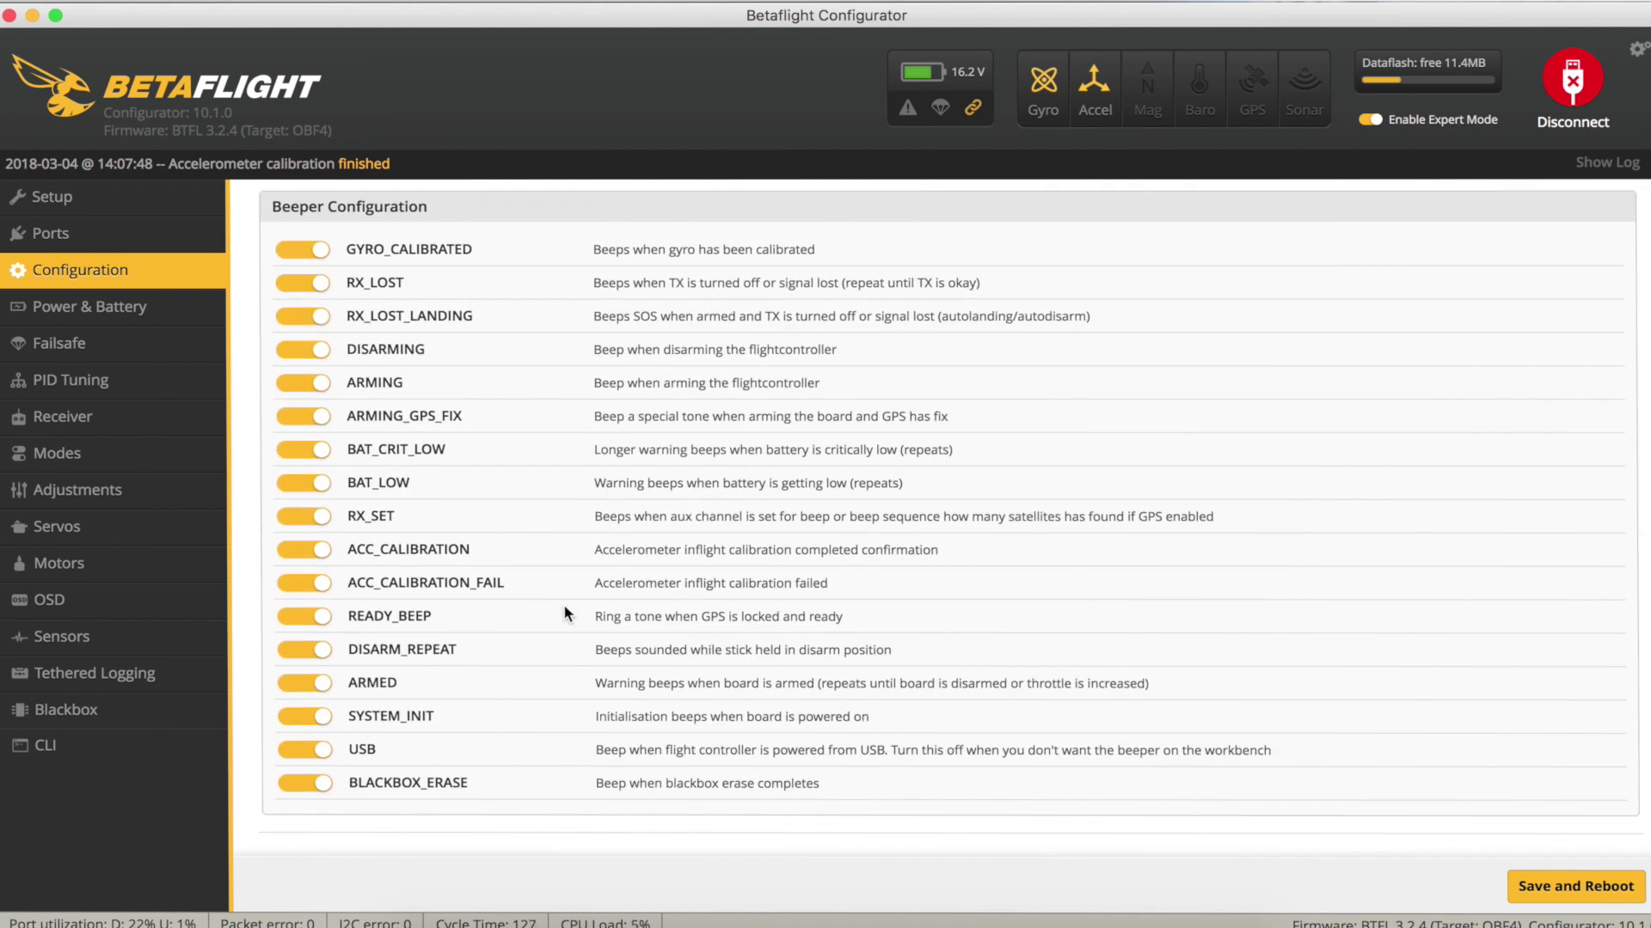
{"action": "scroll", "coordinate": [564, 603], "scroll_direction": "up", "scroll_amount": 20}
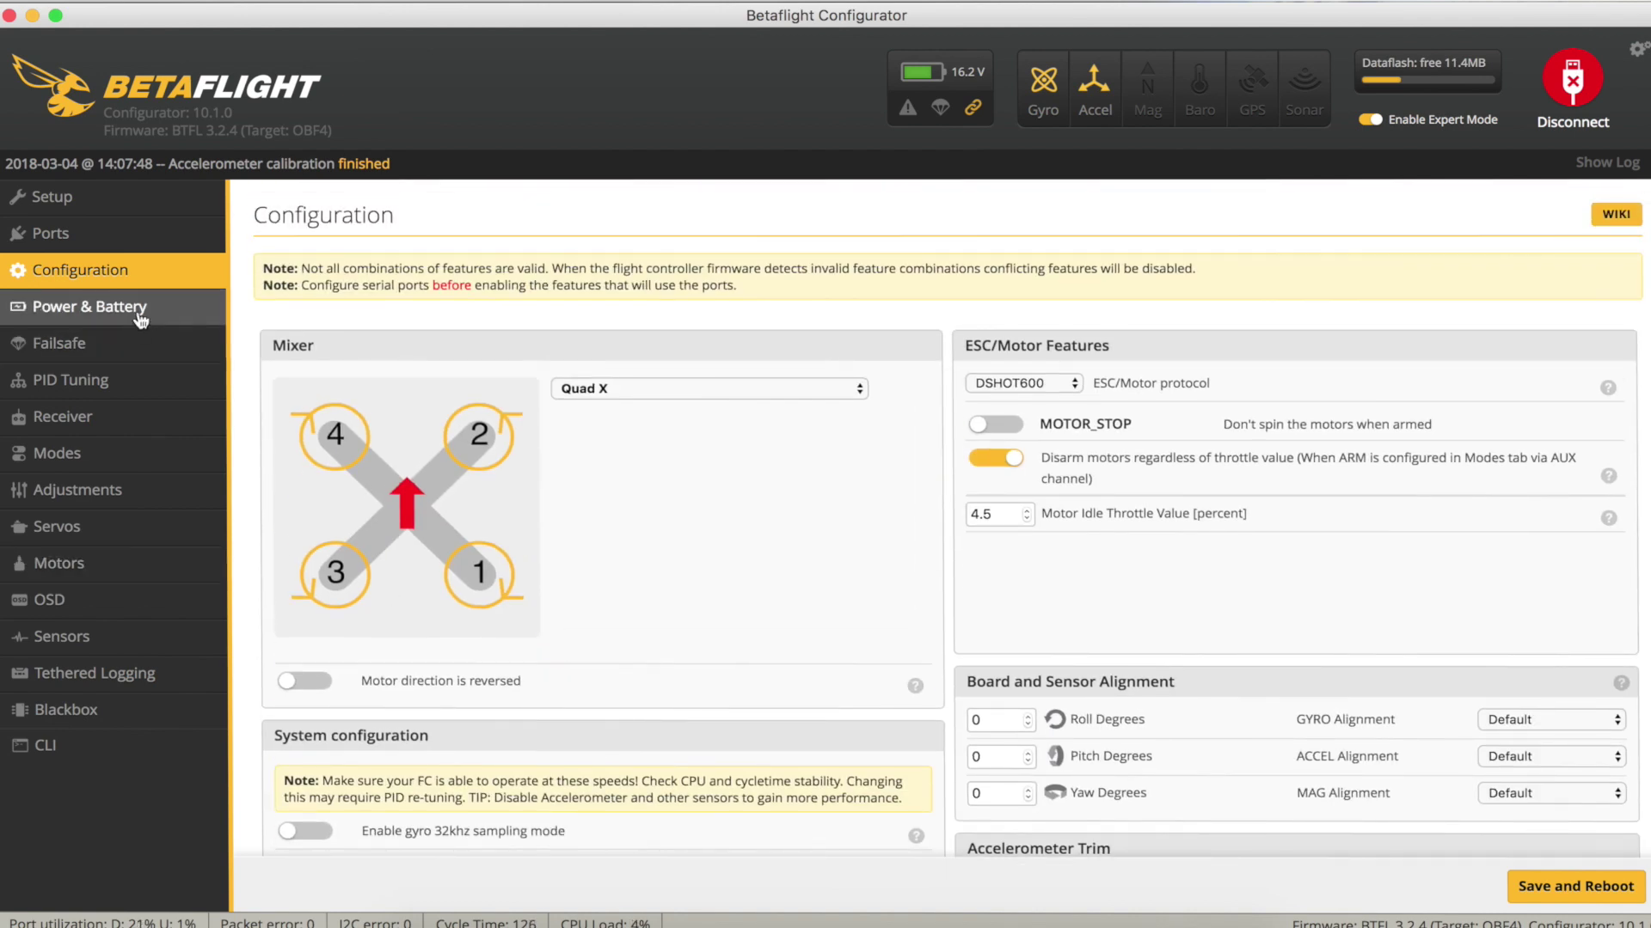
Step: Review the failsafe settings, the PID tuning values and the receiver channels
{"action": "left_click", "coordinate": [84, 338]}
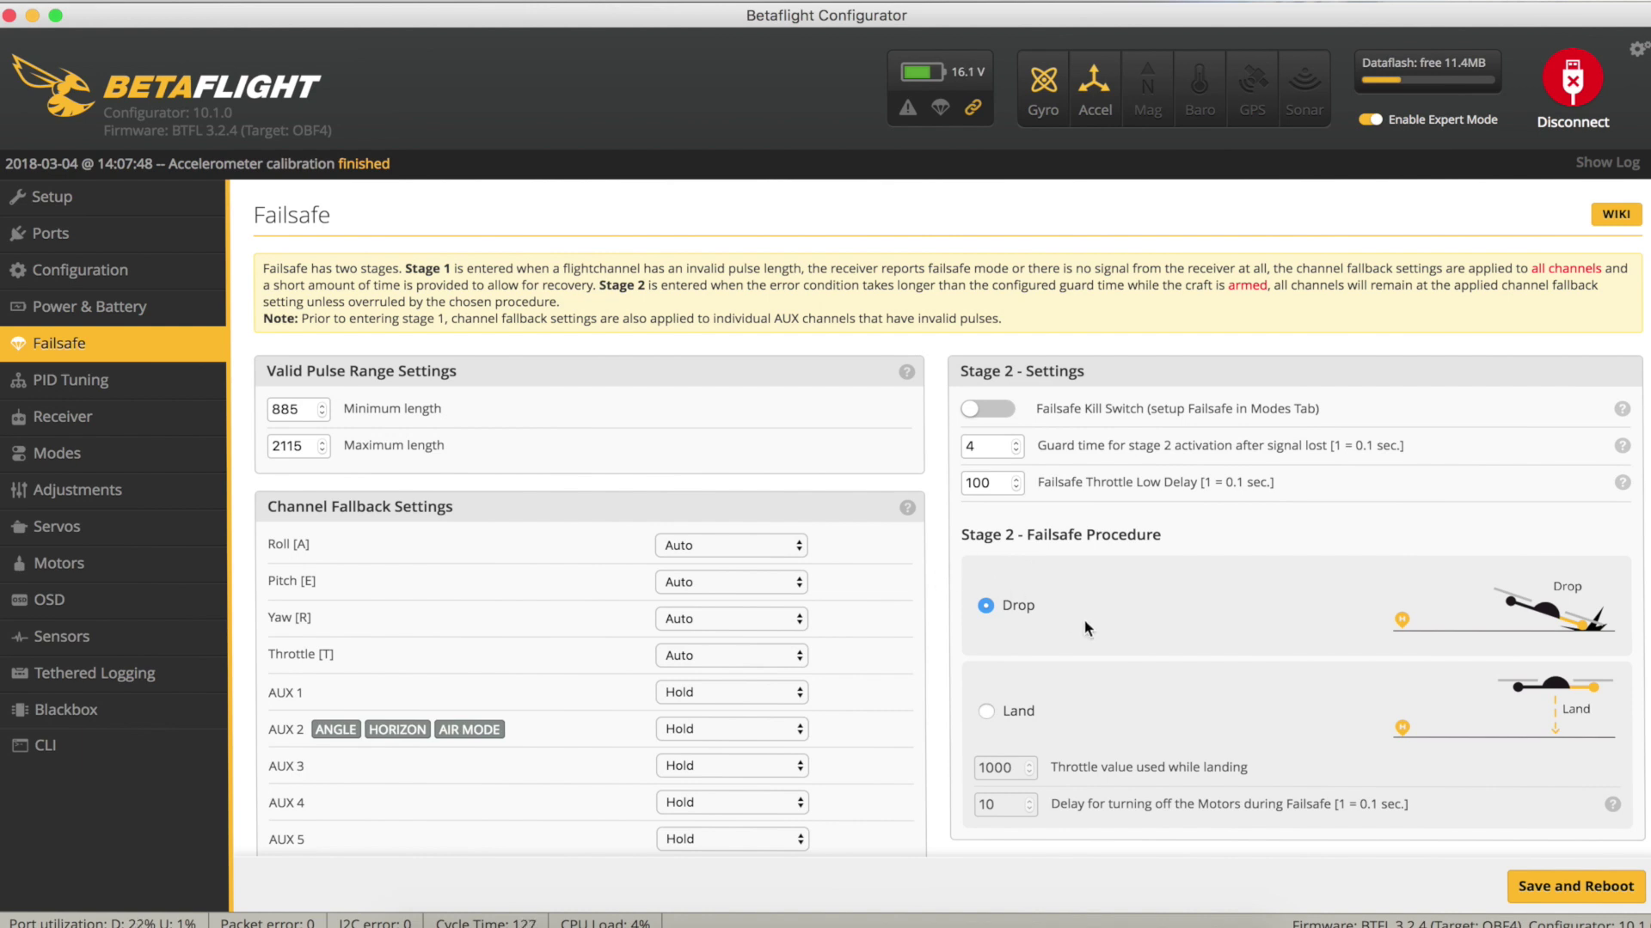
{"action": "left_click", "coordinate": [82, 382]}
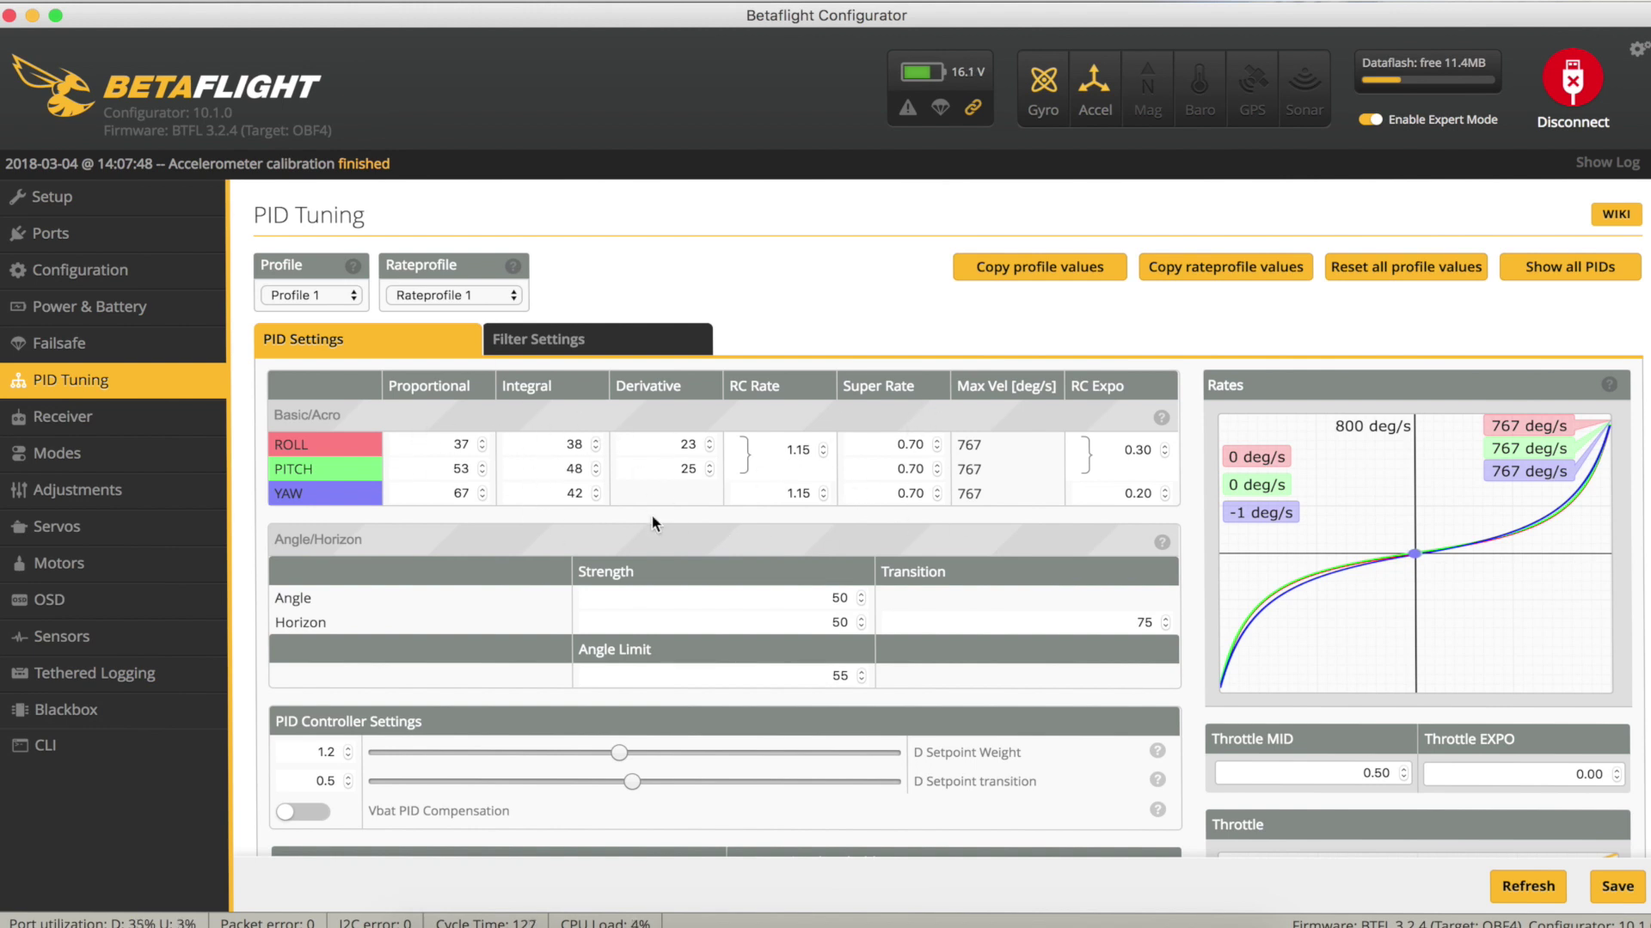
{"action": "left_click", "coordinate": [83, 428]}
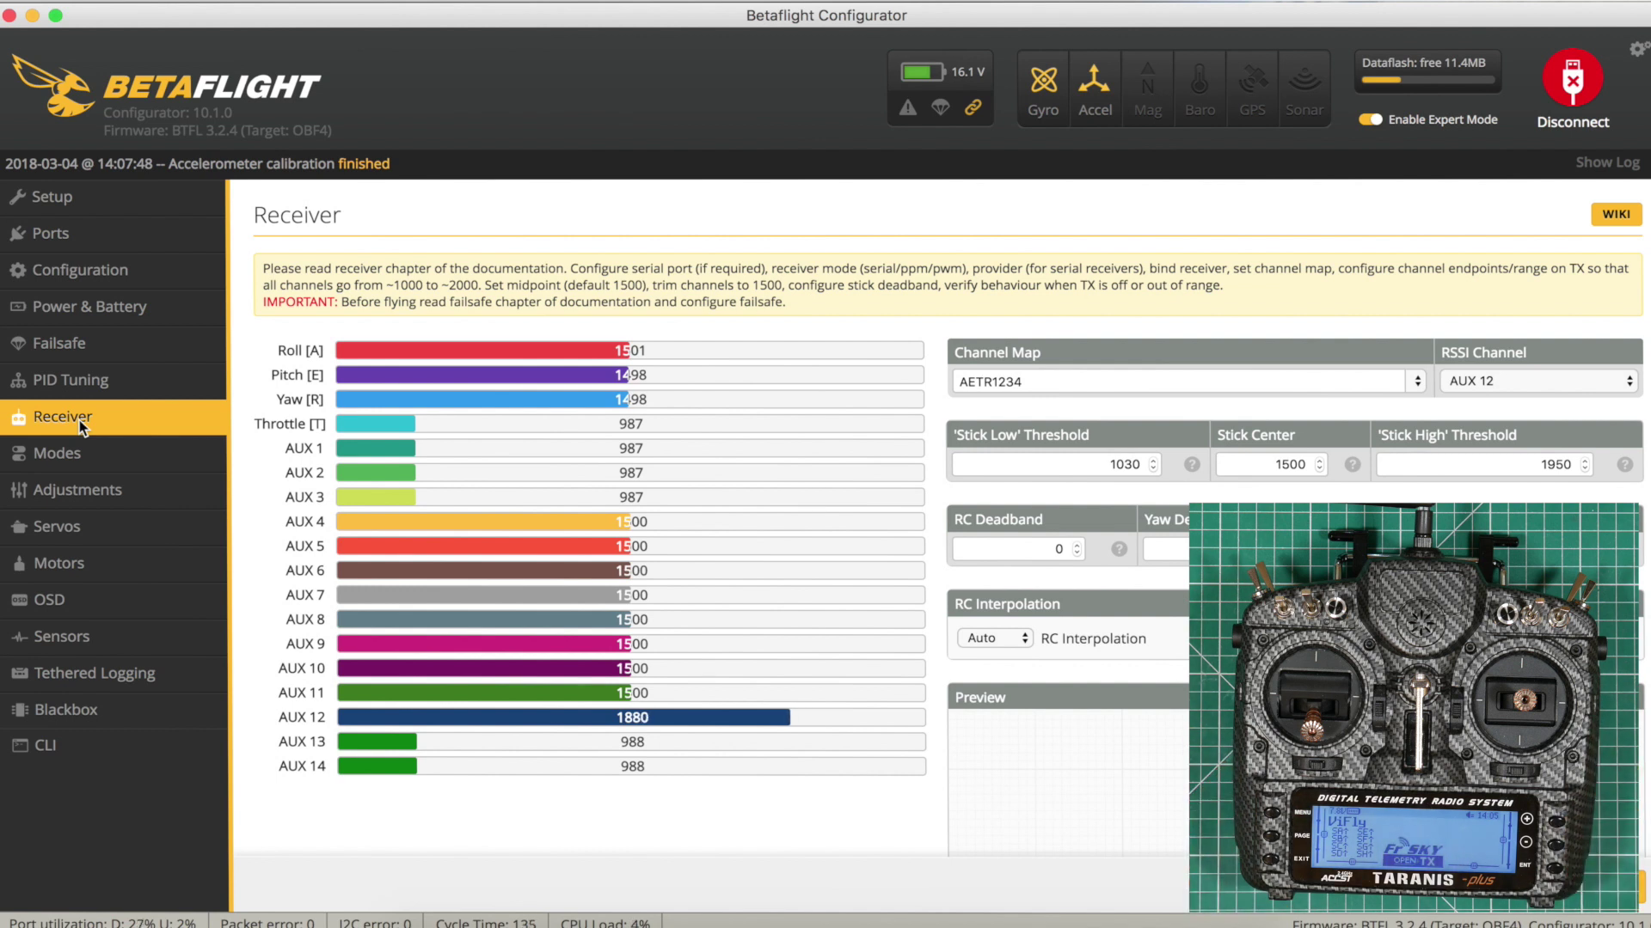
Step: Examine the Angle, Horizon and Air Mode ranges on AUX 2 against the transmitter switch positions
{"action": "left_click", "coordinate": [69, 456]}
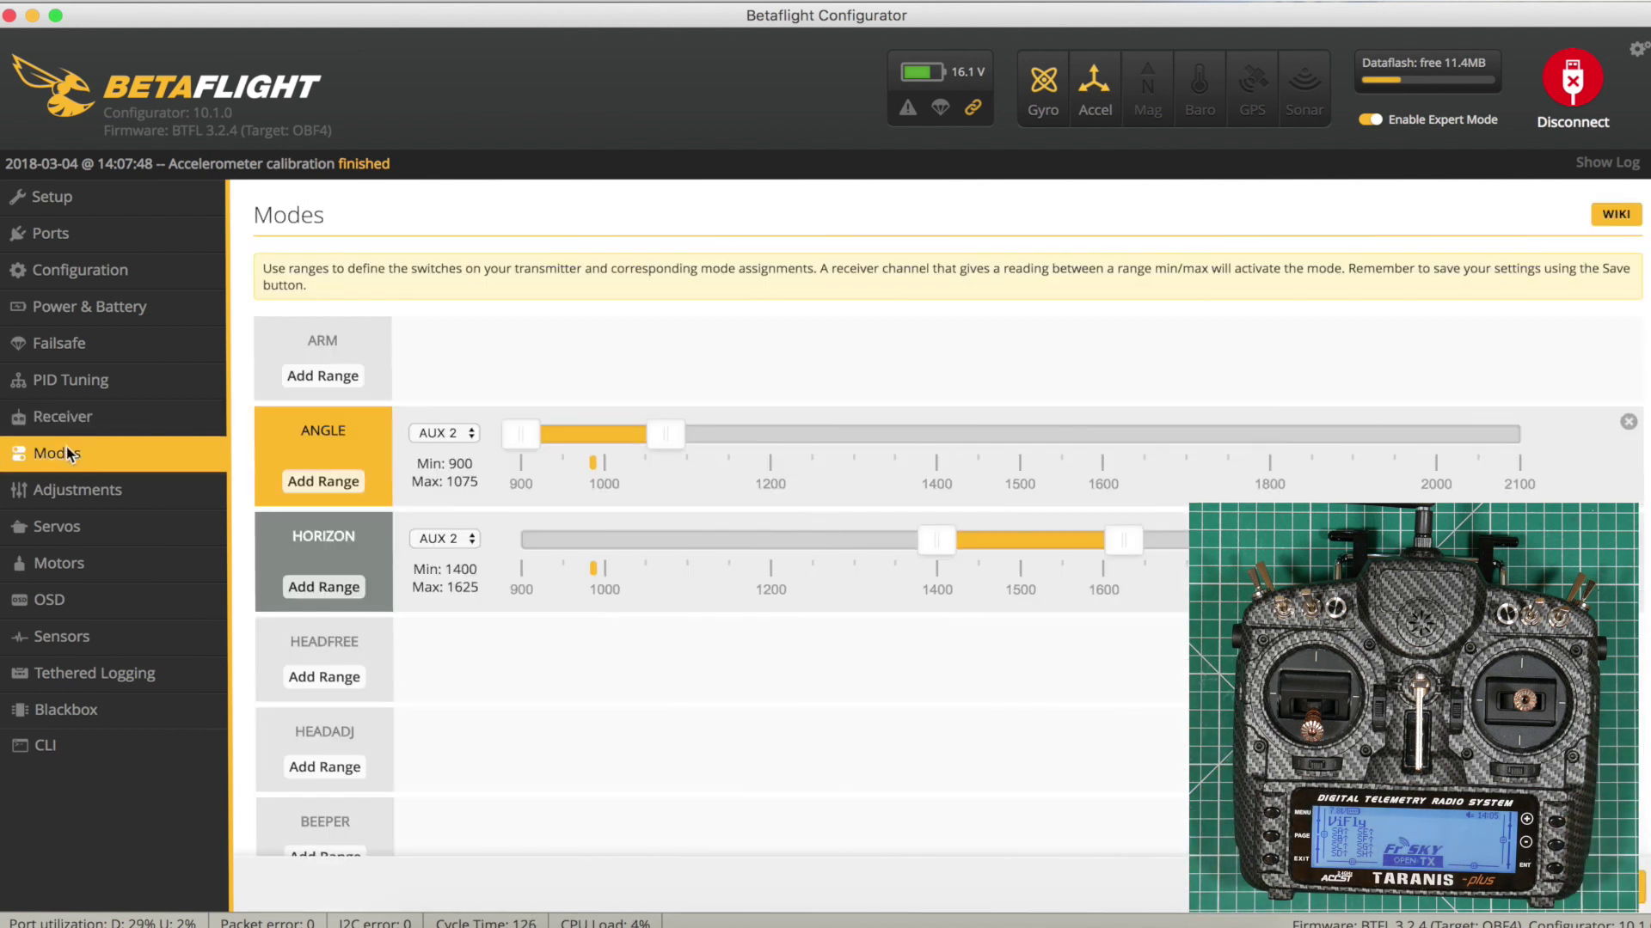
{"action": "scroll", "coordinate": [550, 644], "scroll_direction": "down", "scroll_amount": 2}
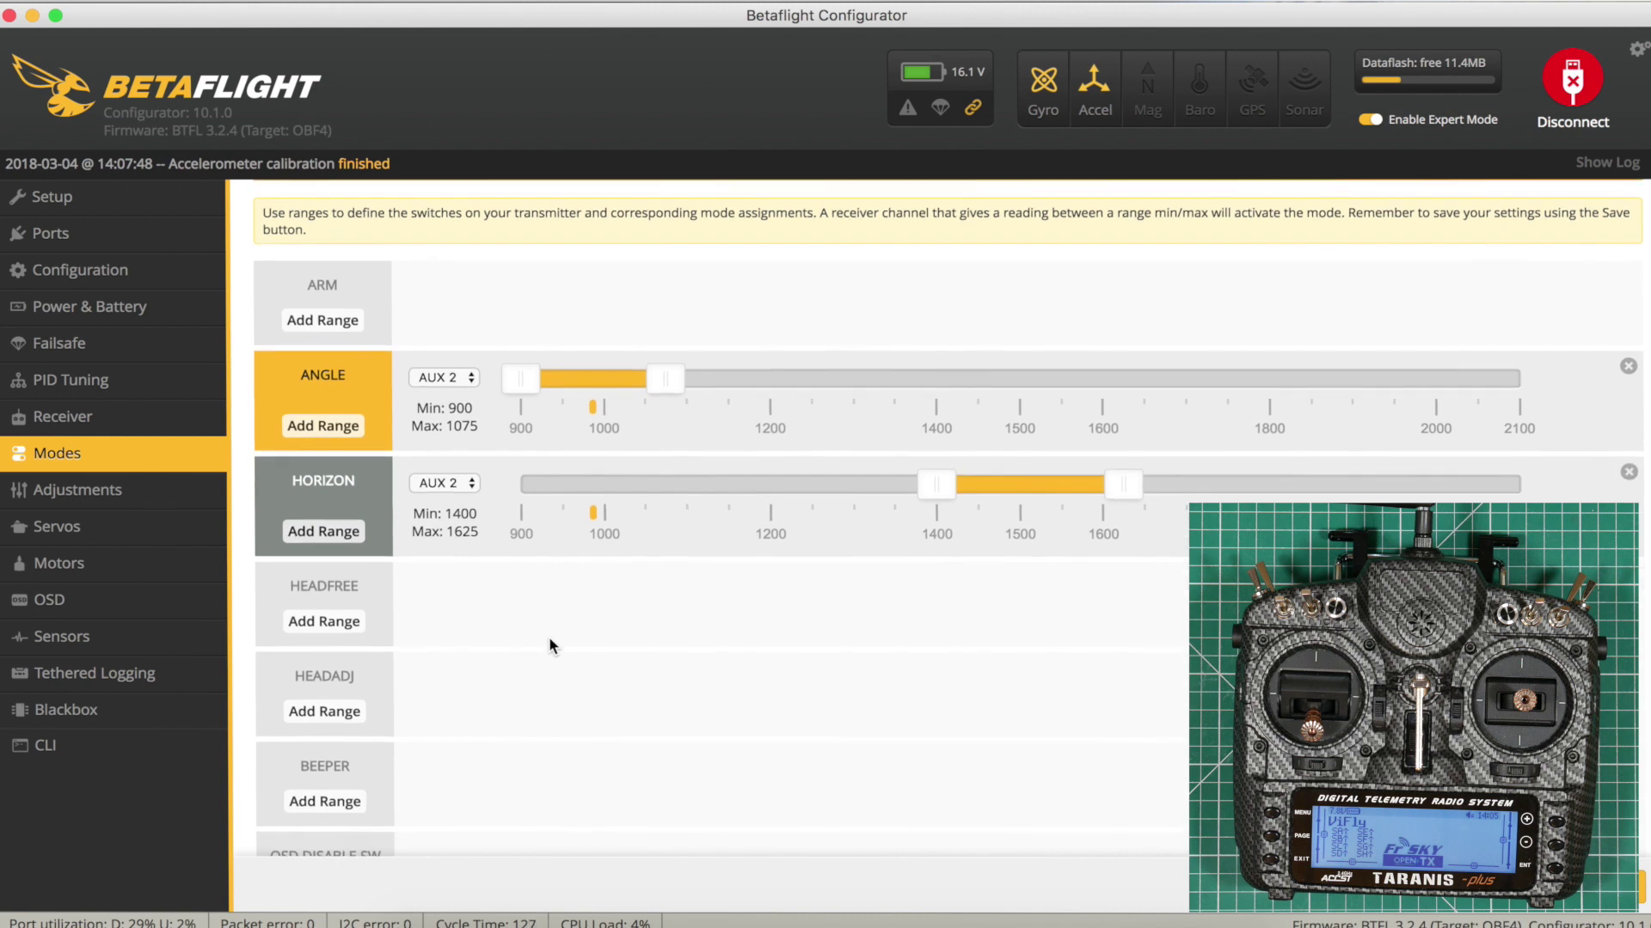
{"action": "scroll", "coordinate": [550, 645], "scroll_direction": "down", "scroll_amount": 2}
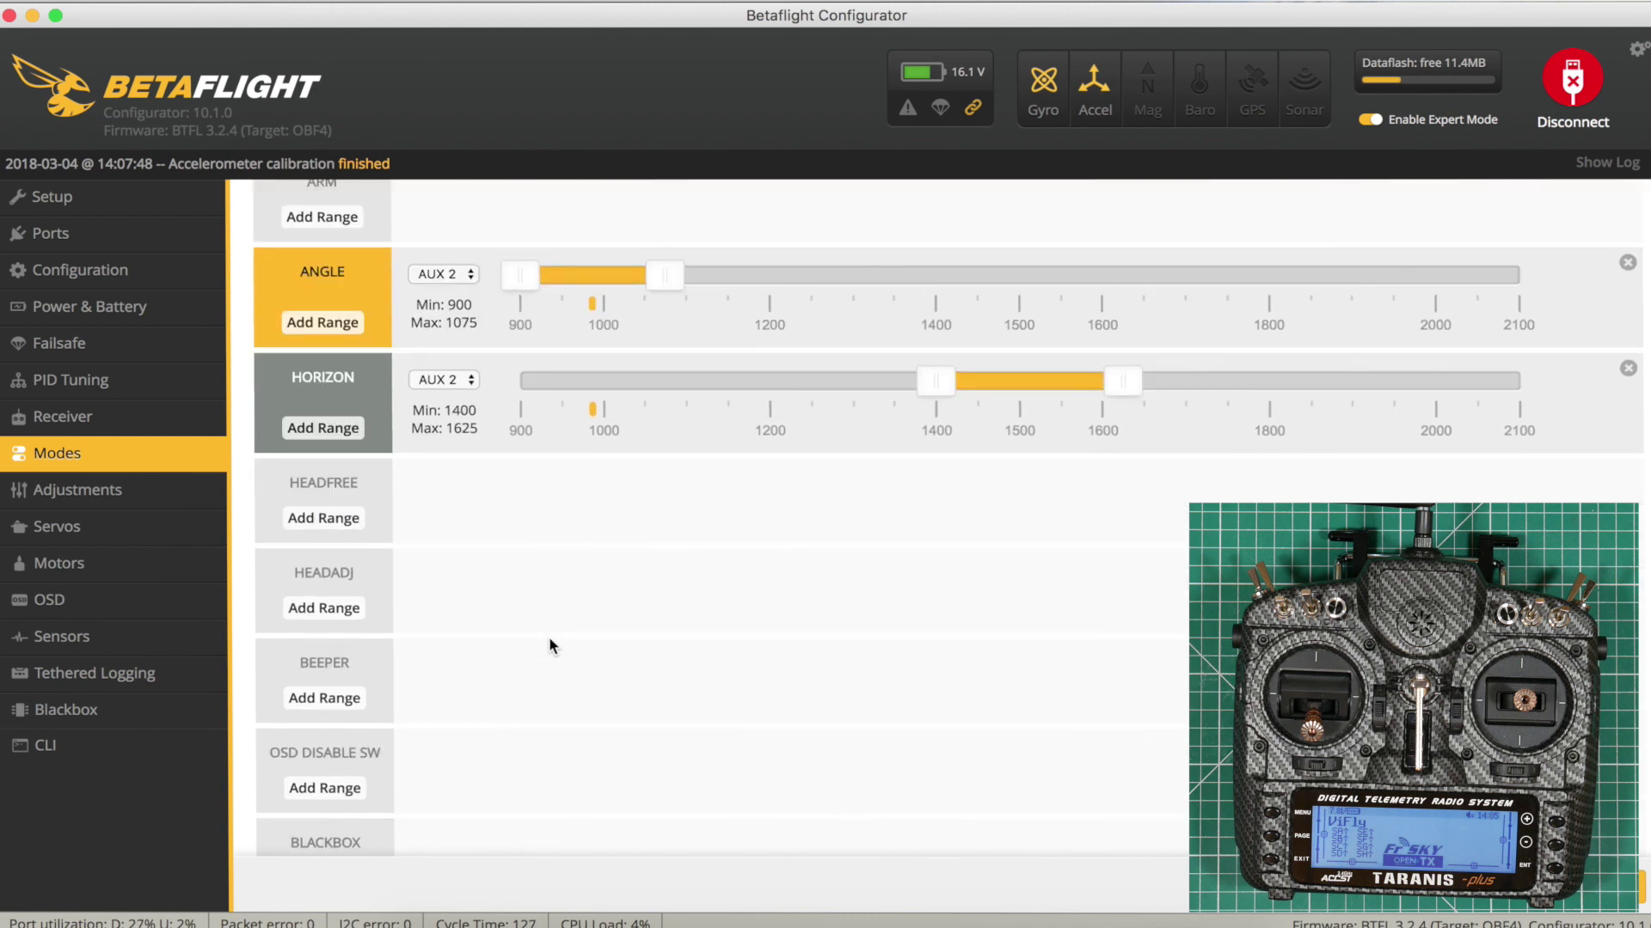
{"action": "scroll", "coordinate": [550, 643], "scroll_direction": "down", "scroll_amount": 3}
{"action": "scroll", "coordinate": [550, 643], "scroll_direction": "up", "scroll_amount": 4}
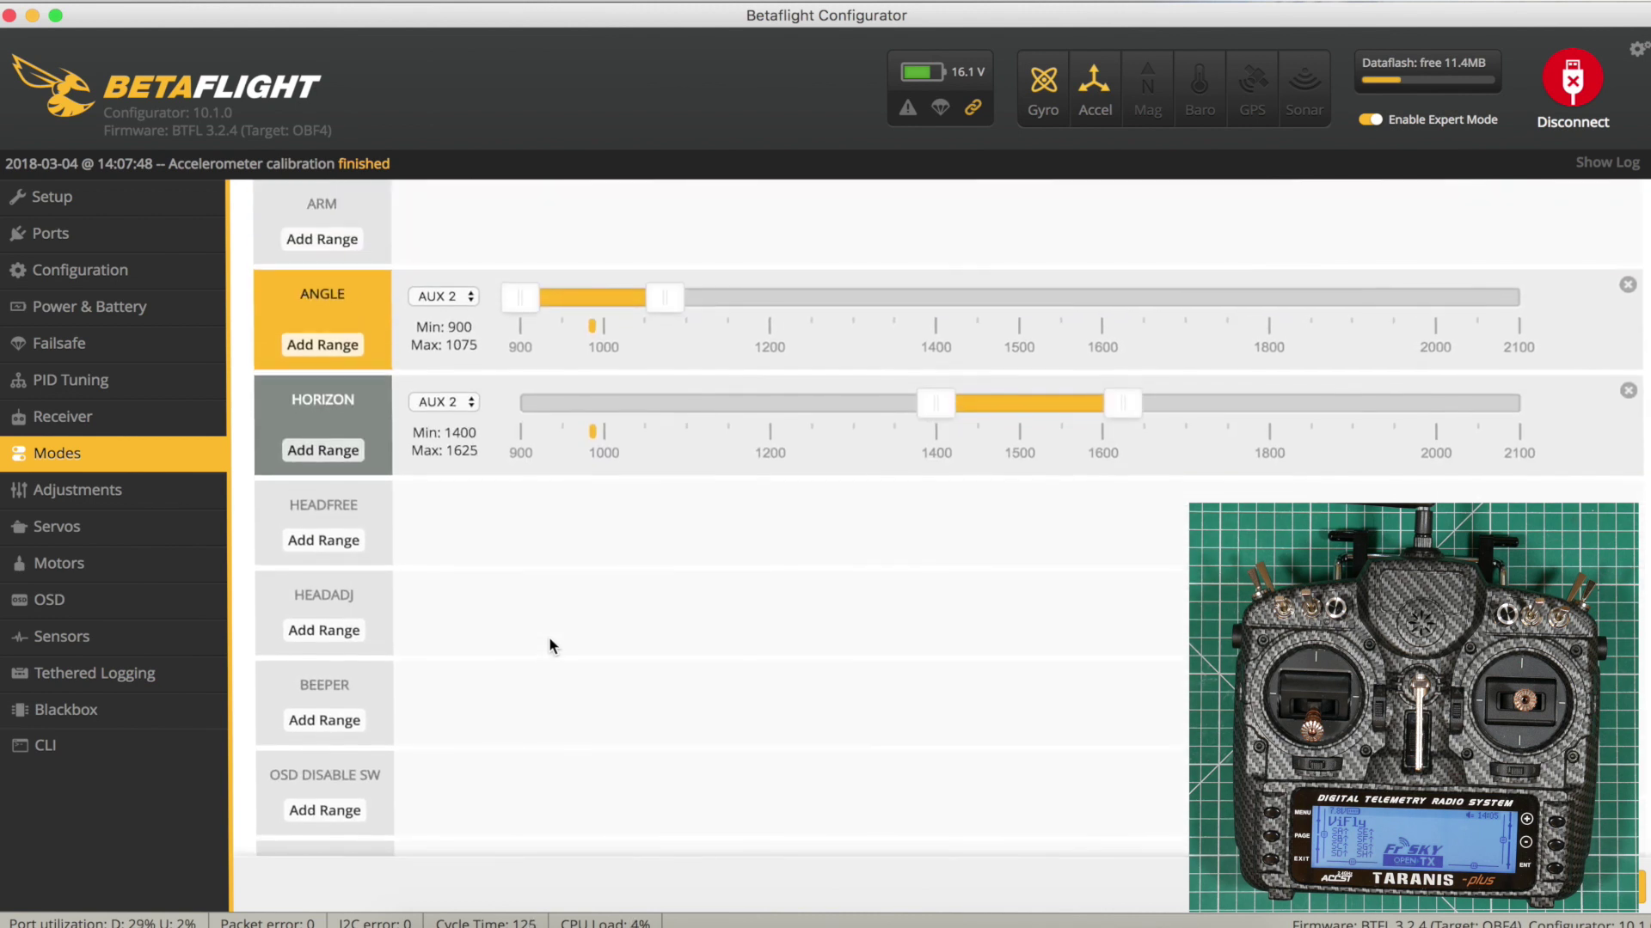
{"action": "scroll", "coordinate": [551, 645], "scroll_direction": "up", "scroll_amount": 2}
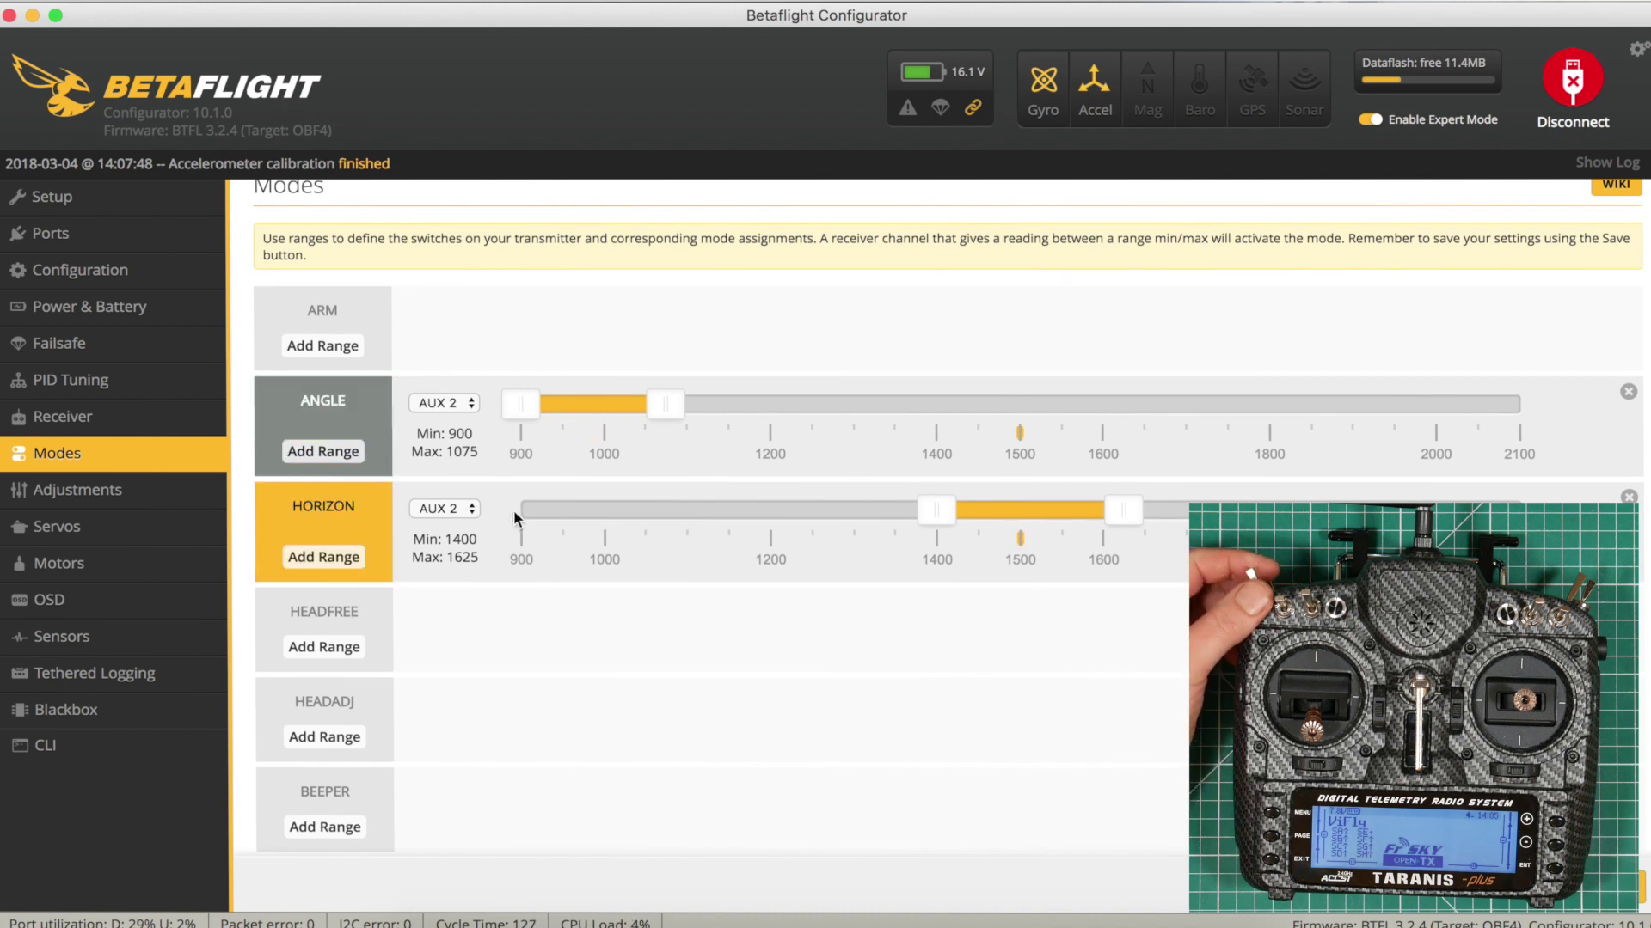
{"action": "scroll", "coordinate": [514, 516], "scroll_direction": "down", "scroll_amount": 10}
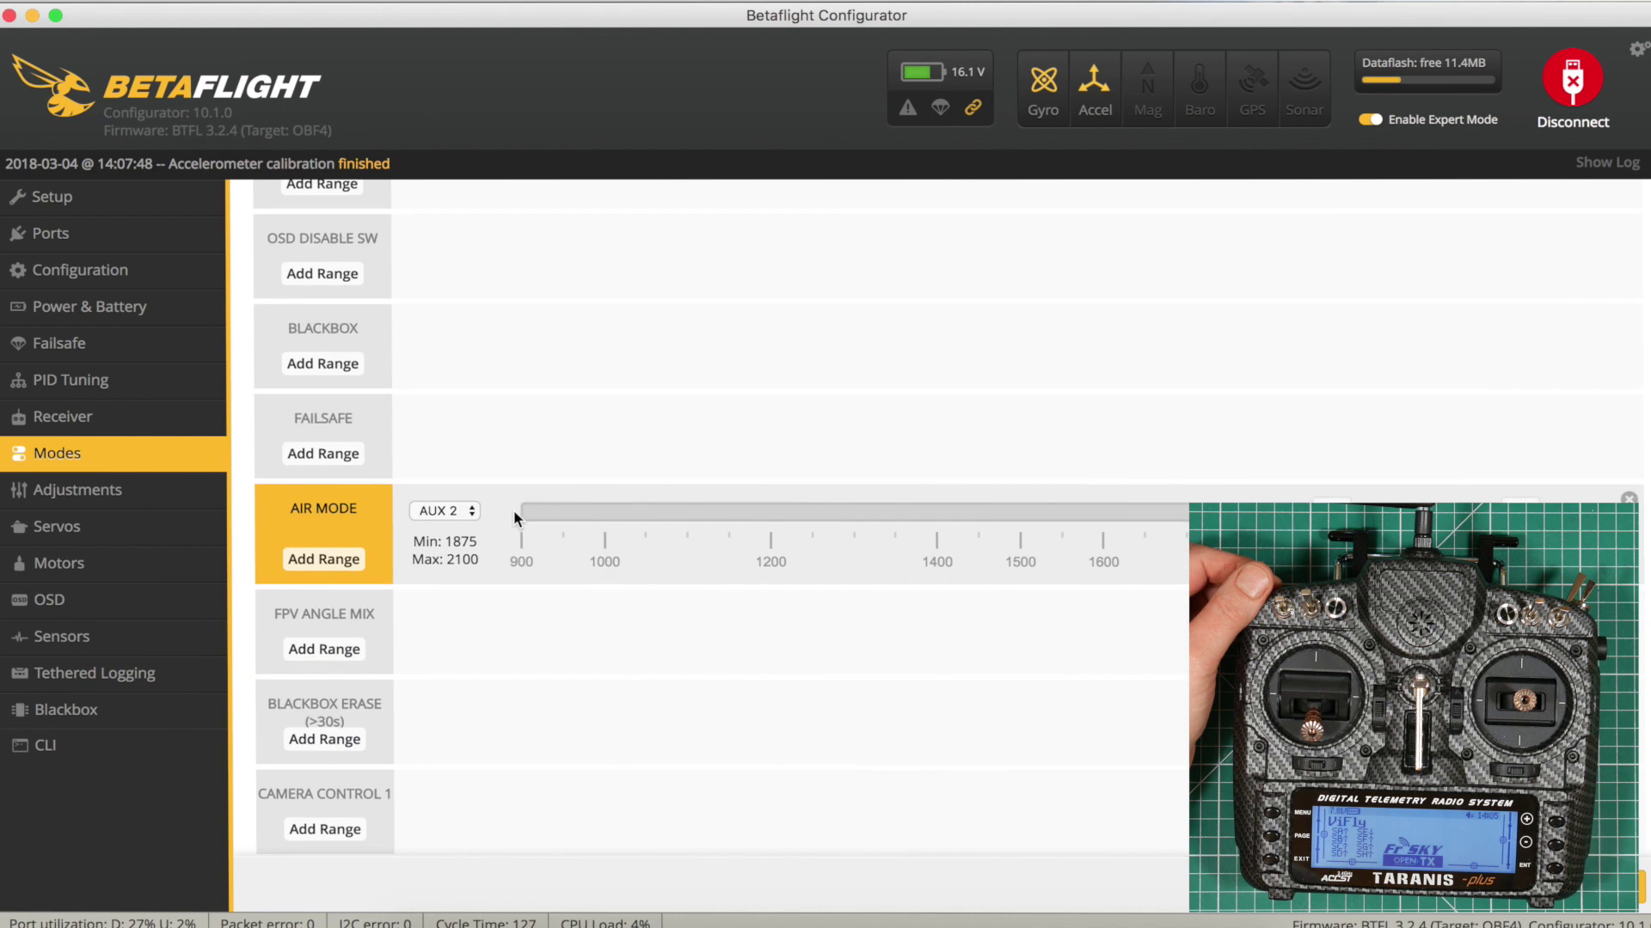
{"action": "scroll", "coordinate": [514, 516], "scroll_direction": "up", "scroll_amount": 12}
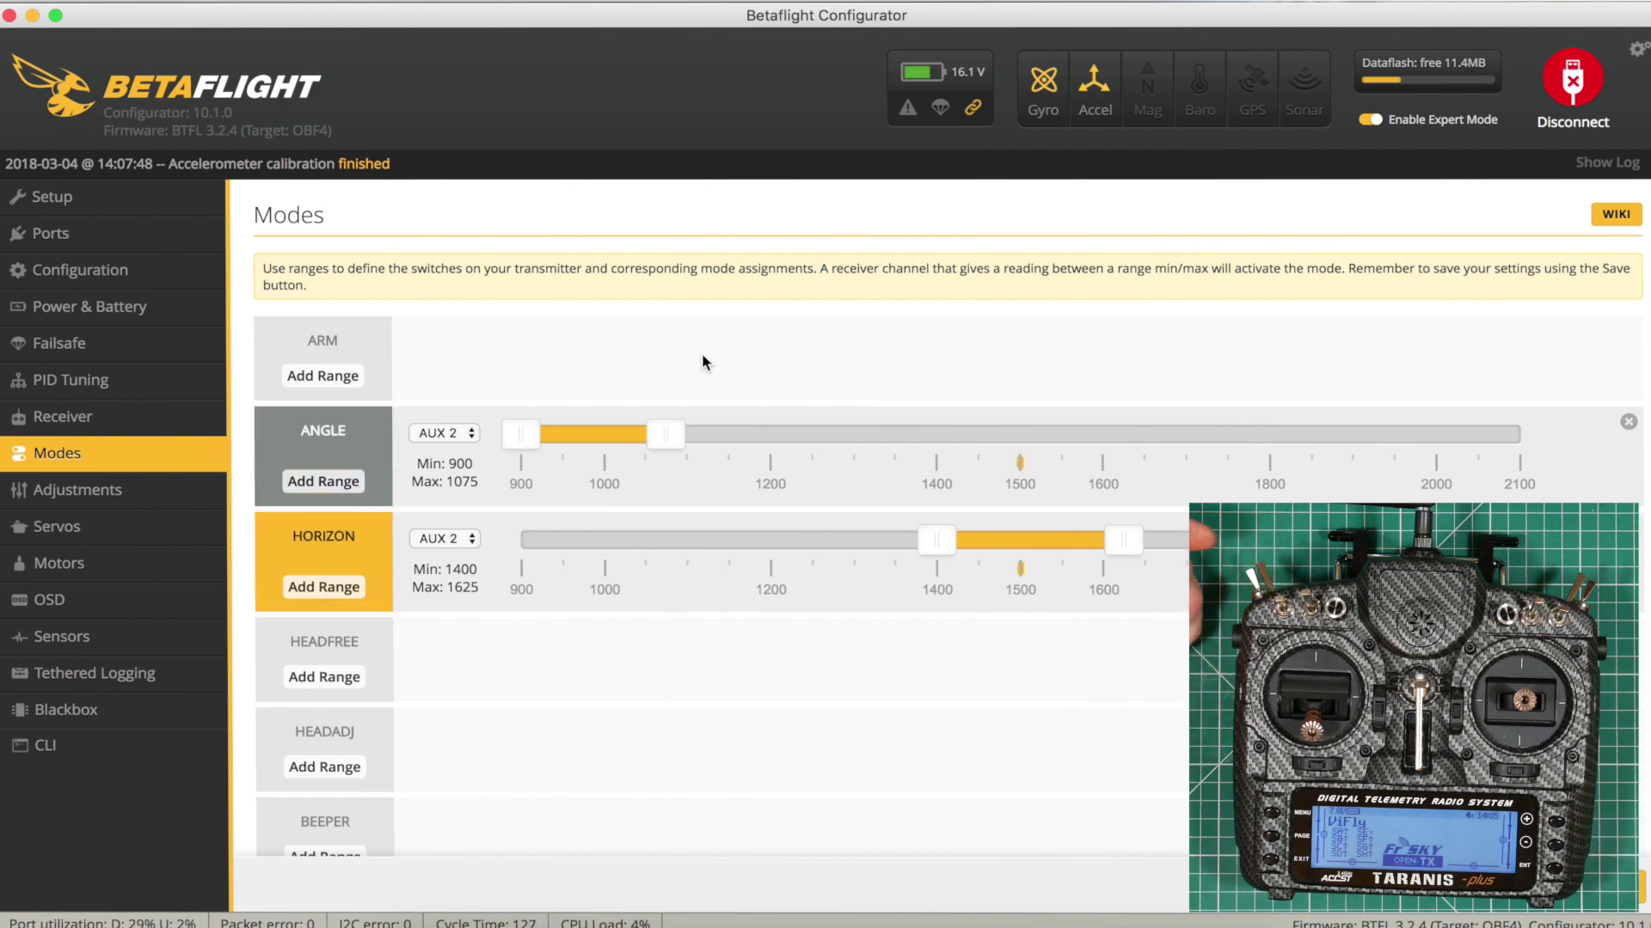
{"action": "scroll", "coordinate": [753, 584], "scroll_direction": "down", "scroll_amount": 1}
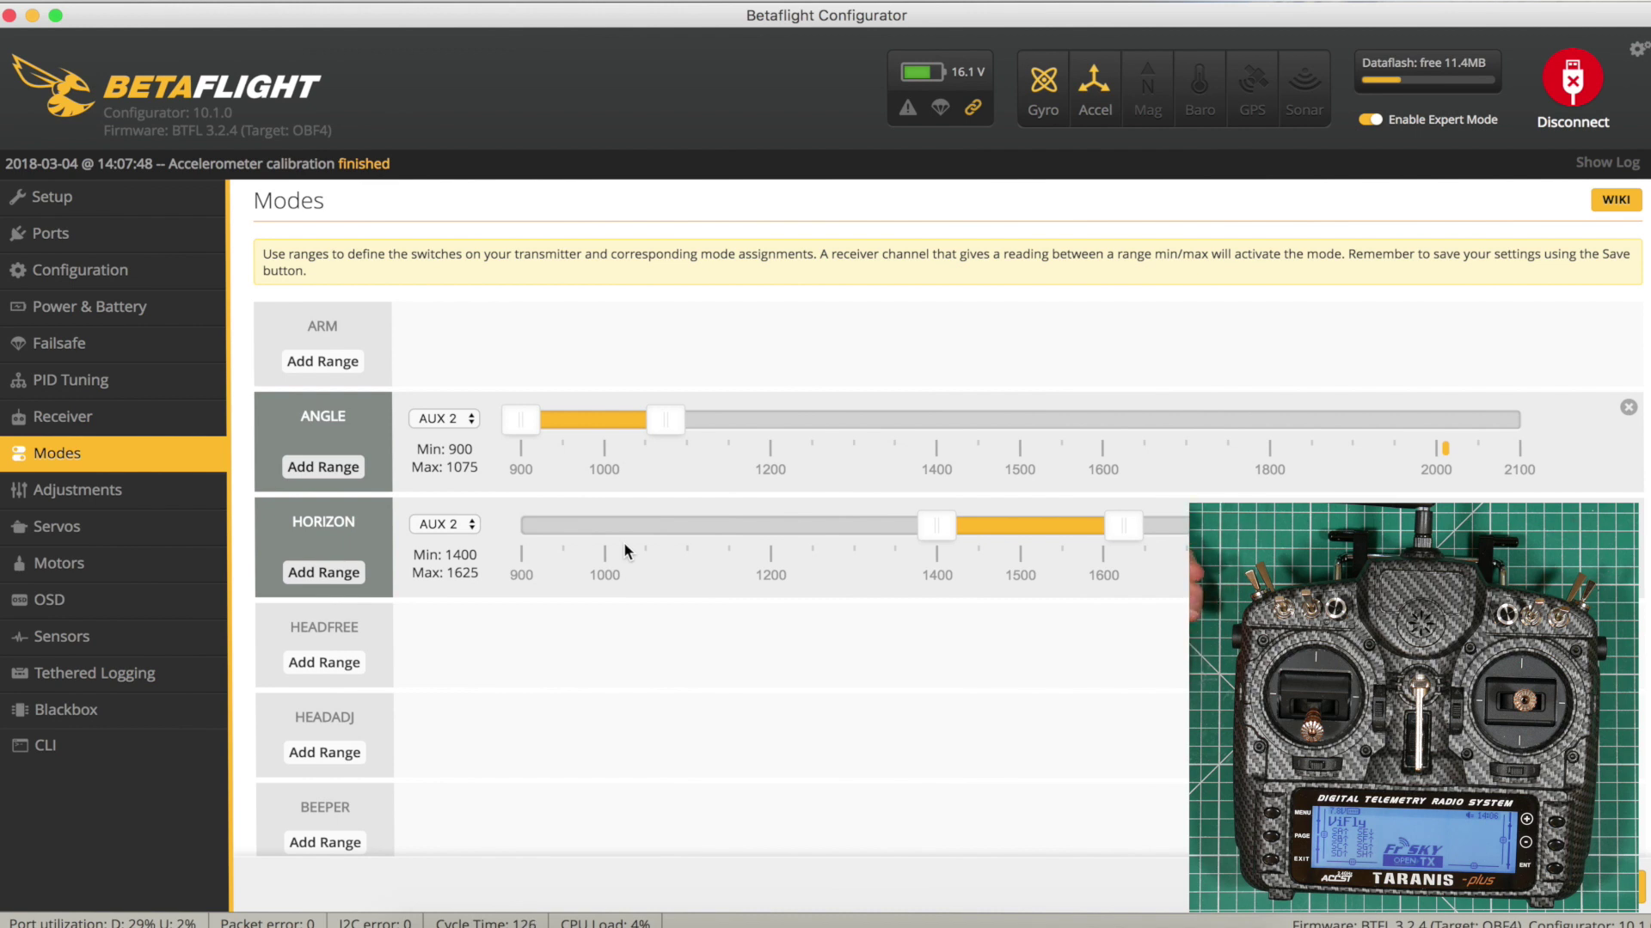
{"action": "scroll", "coordinate": [624, 545], "scroll_direction": "down", "scroll_amount": 6}
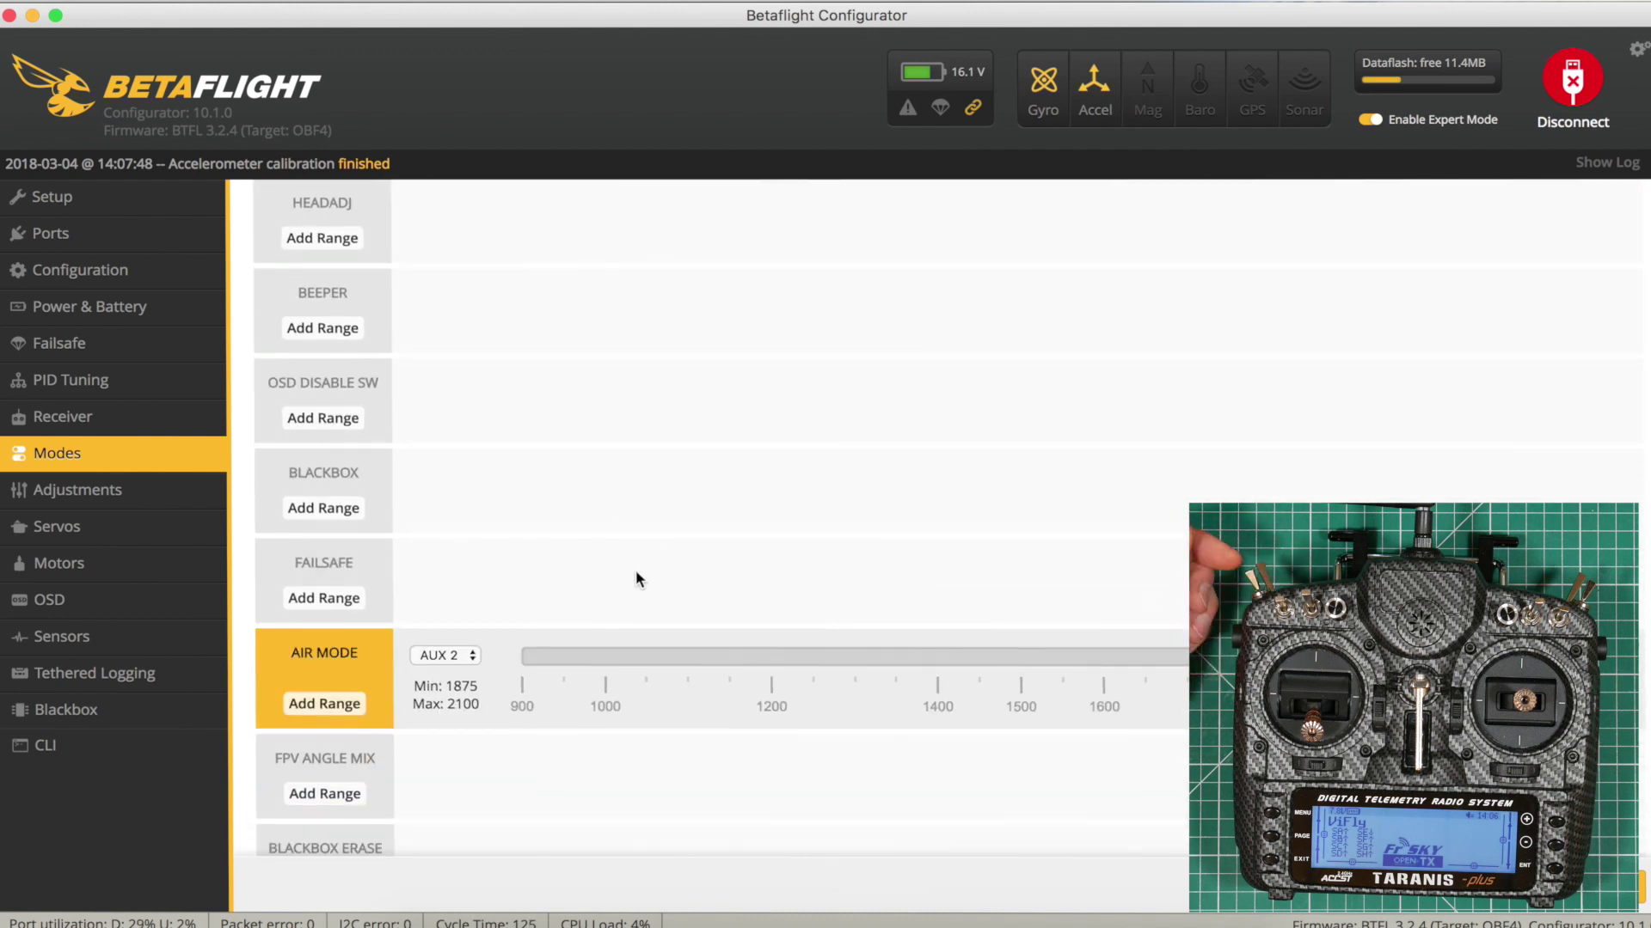
{"action": "scroll", "coordinate": [637, 569], "scroll_direction": "up", "scroll_amount": 6}
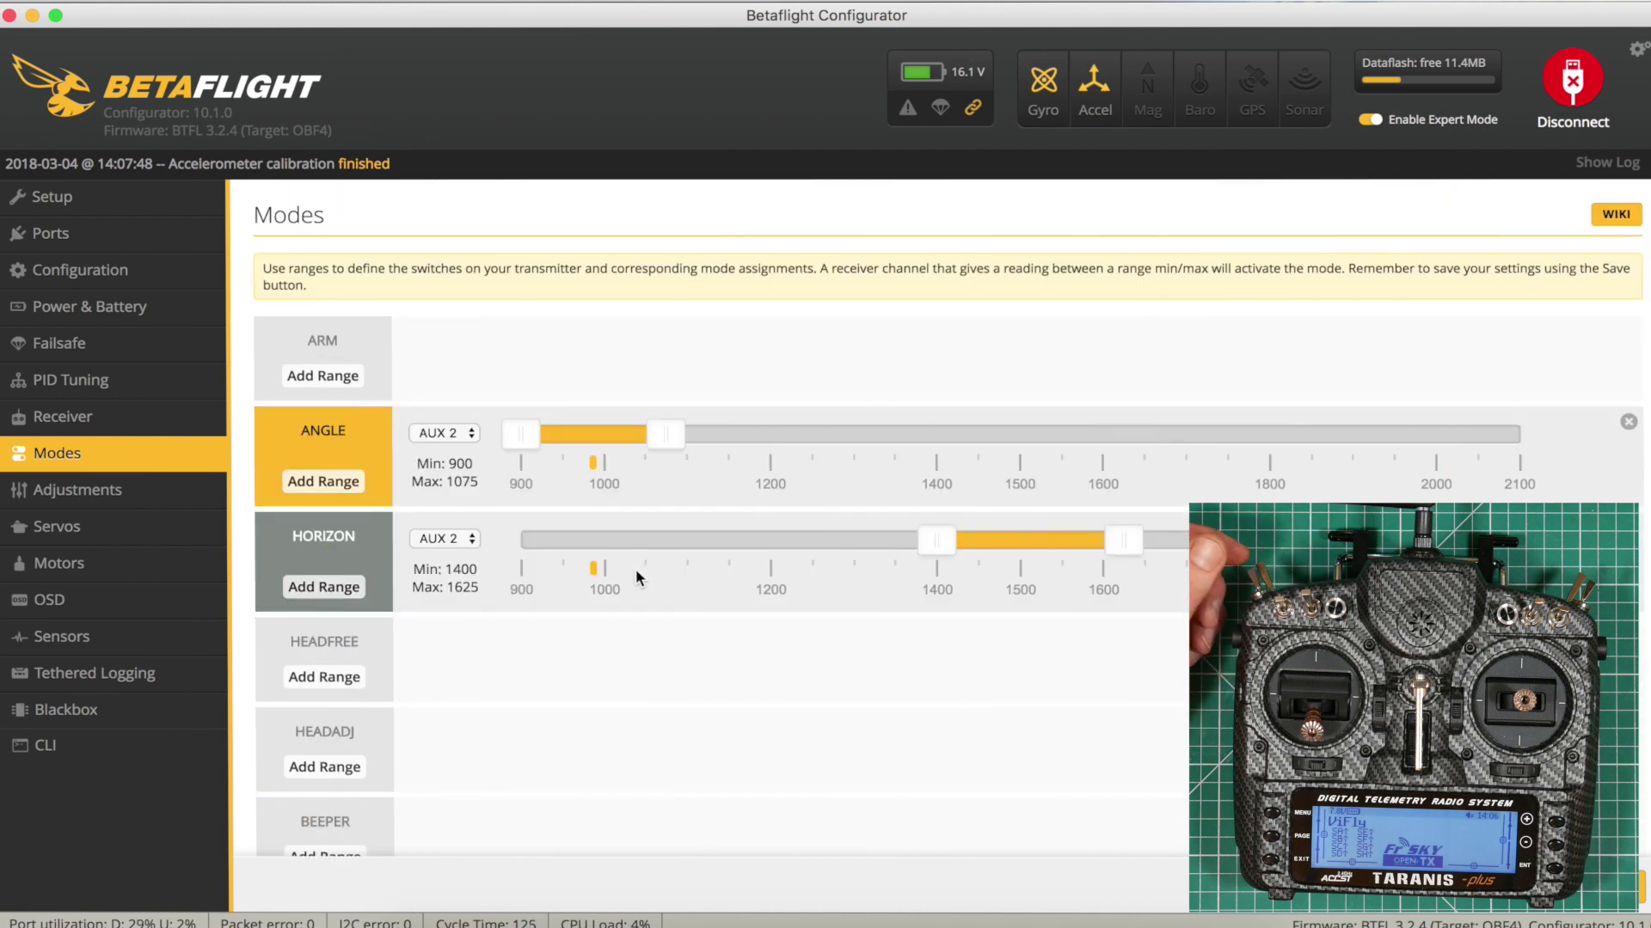
Step: Add a Beeper mode range on AUX 3 from 1875 to 2100 and save the modes
{"action": "scroll", "coordinate": [636, 569], "scroll_direction": "down", "scroll_amount": 3}
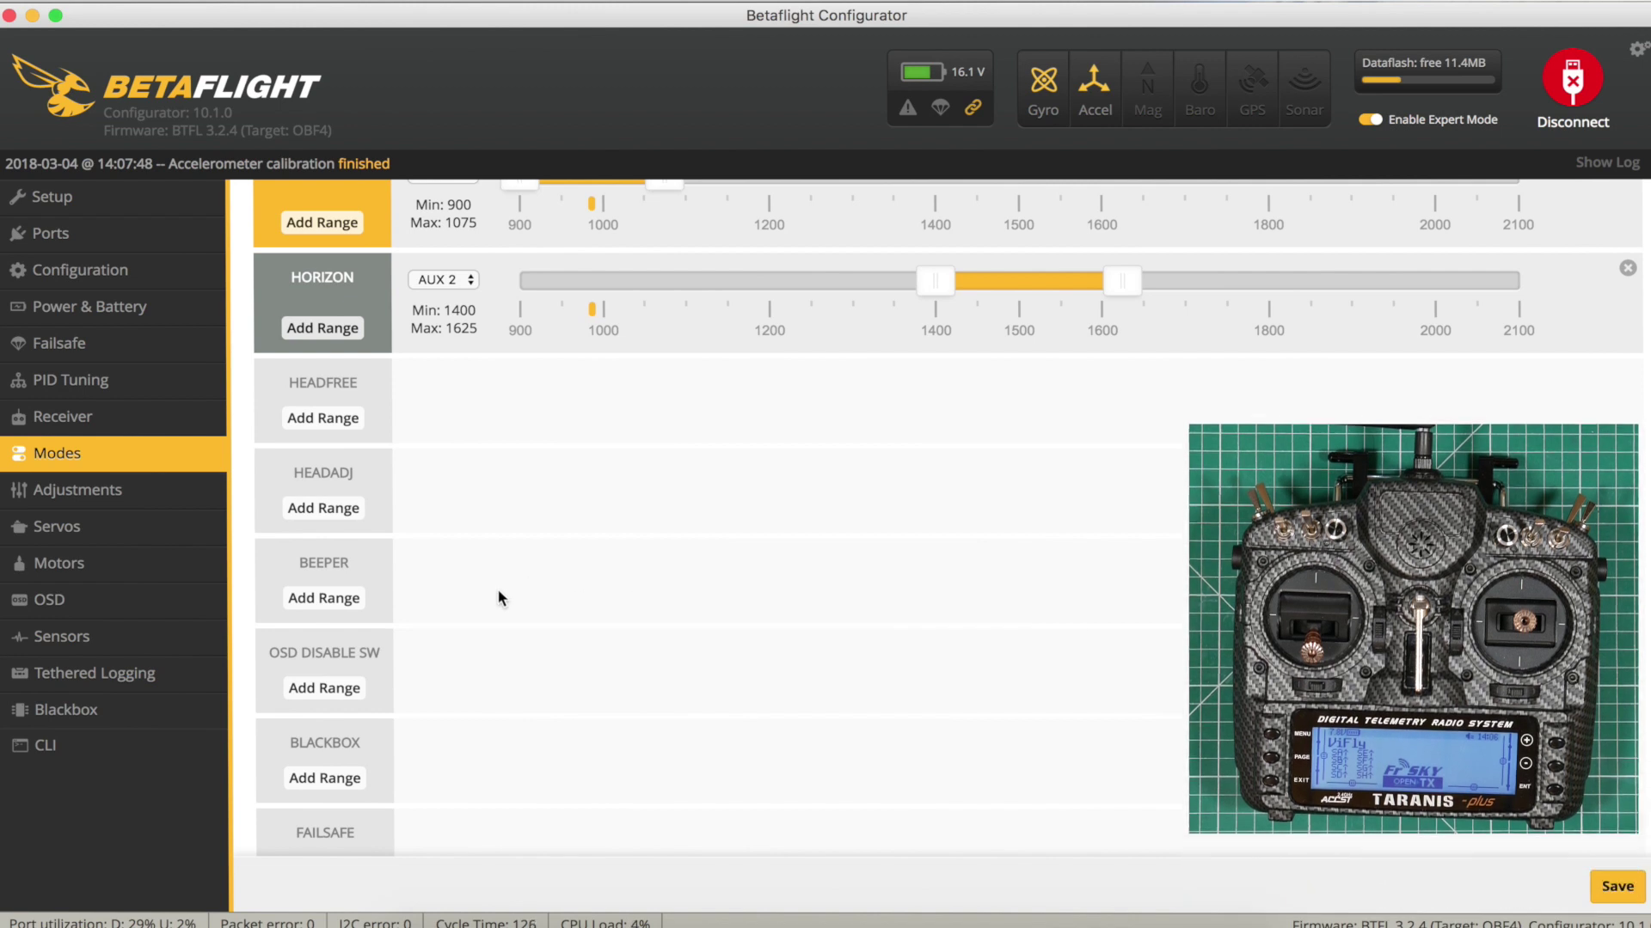
{"action": "left_click", "coordinate": [323, 598]}
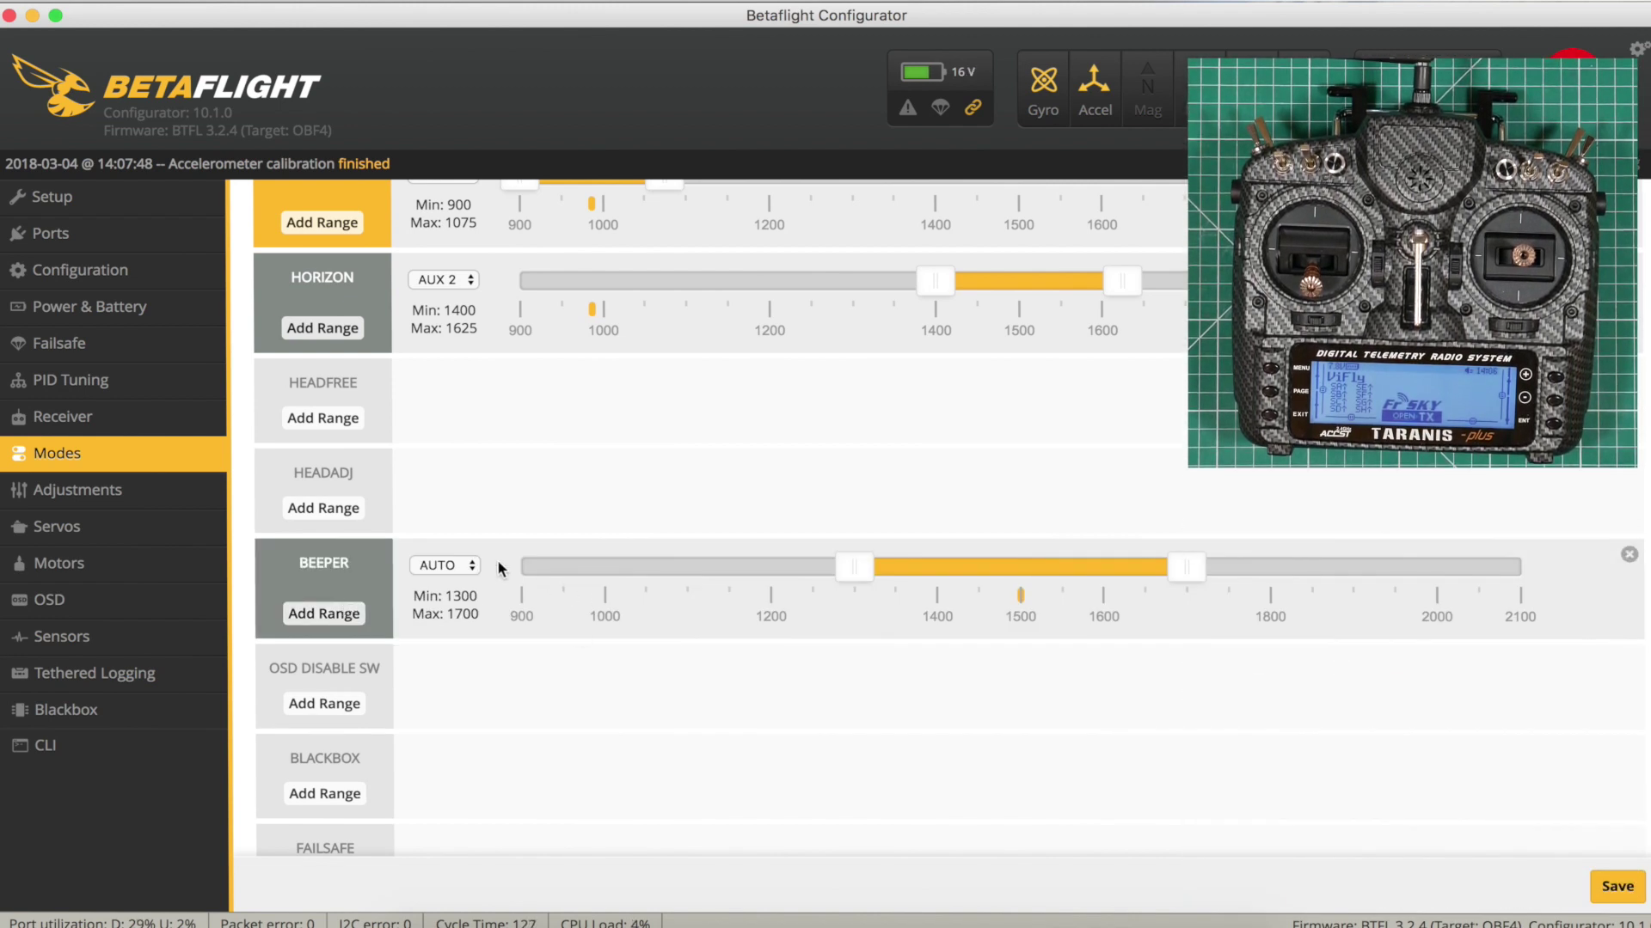
{"action": "left_click", "coordinate": [470, 572]}
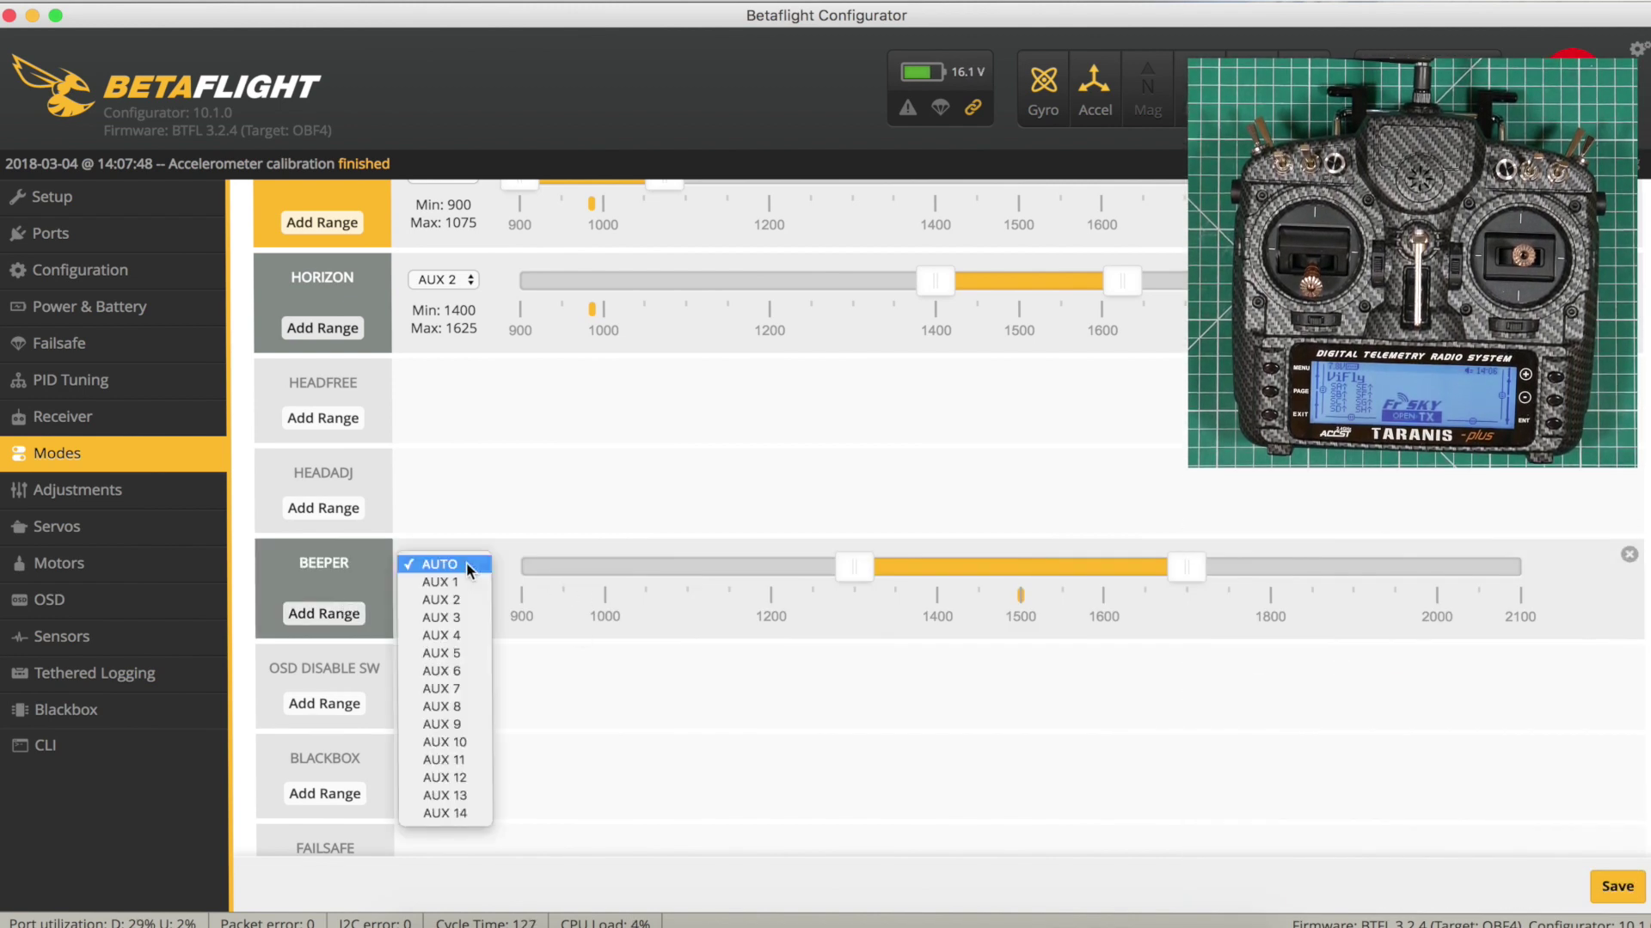
{"action": "left_click", "coordinate": [461, 619]}
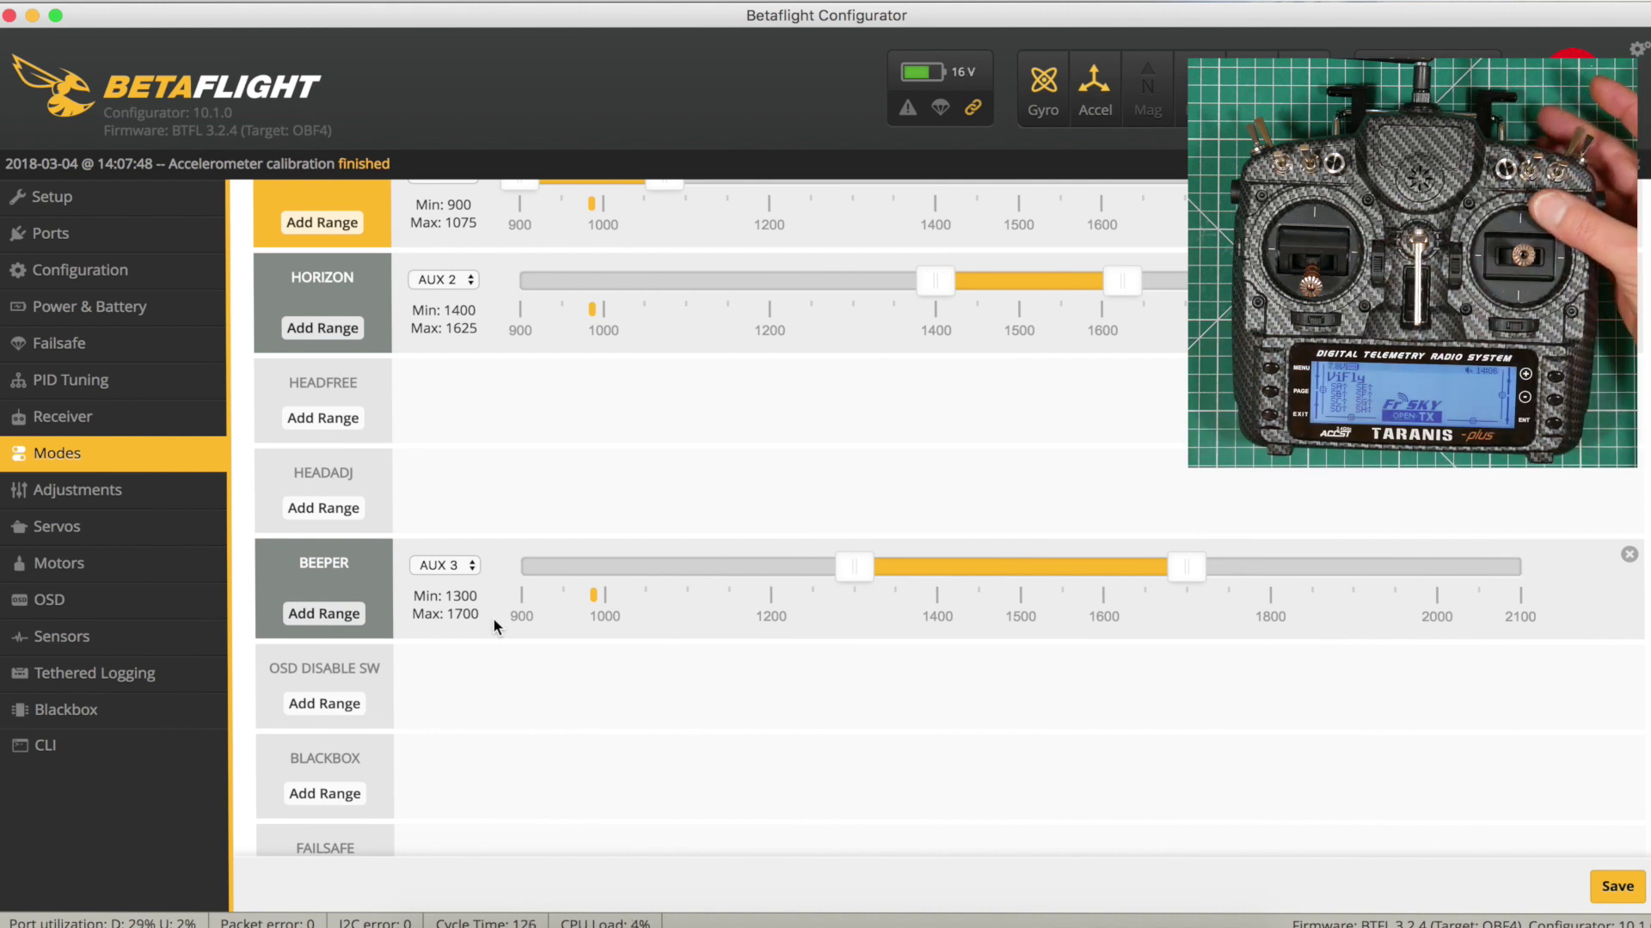
{"action": "left_click_drag", "start_coordinate": [1188, 569], "coordinate": [1522, 564]}
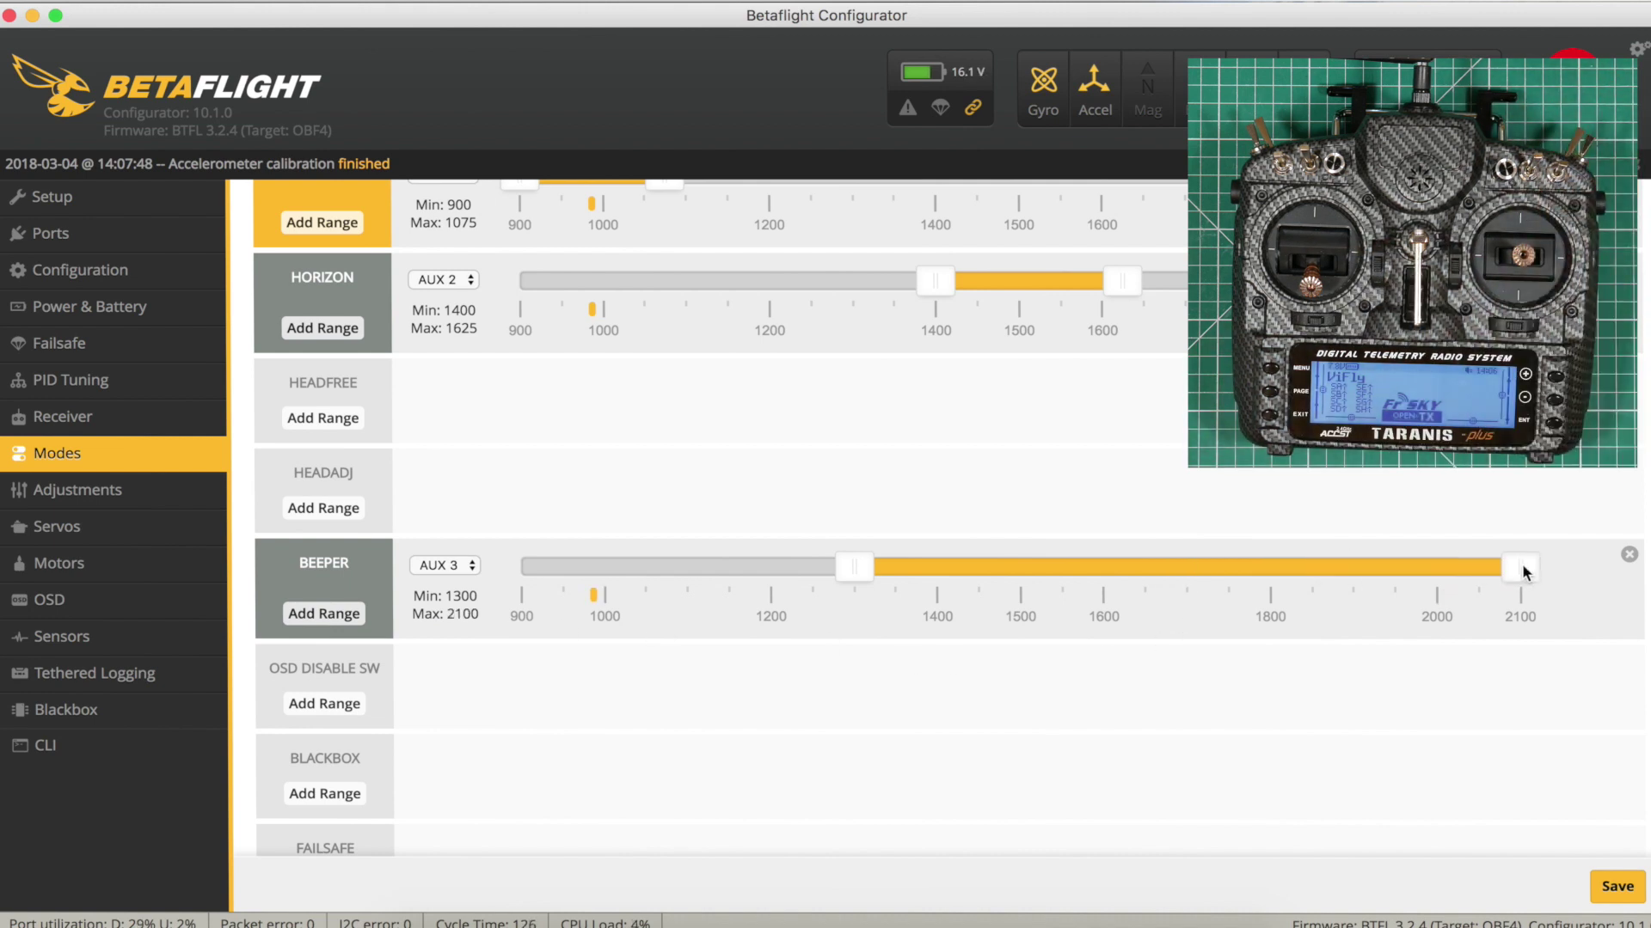
{"action": "left_click_drag", "start_coordinate": [842, 576], "coordinate": [1329, 572]}
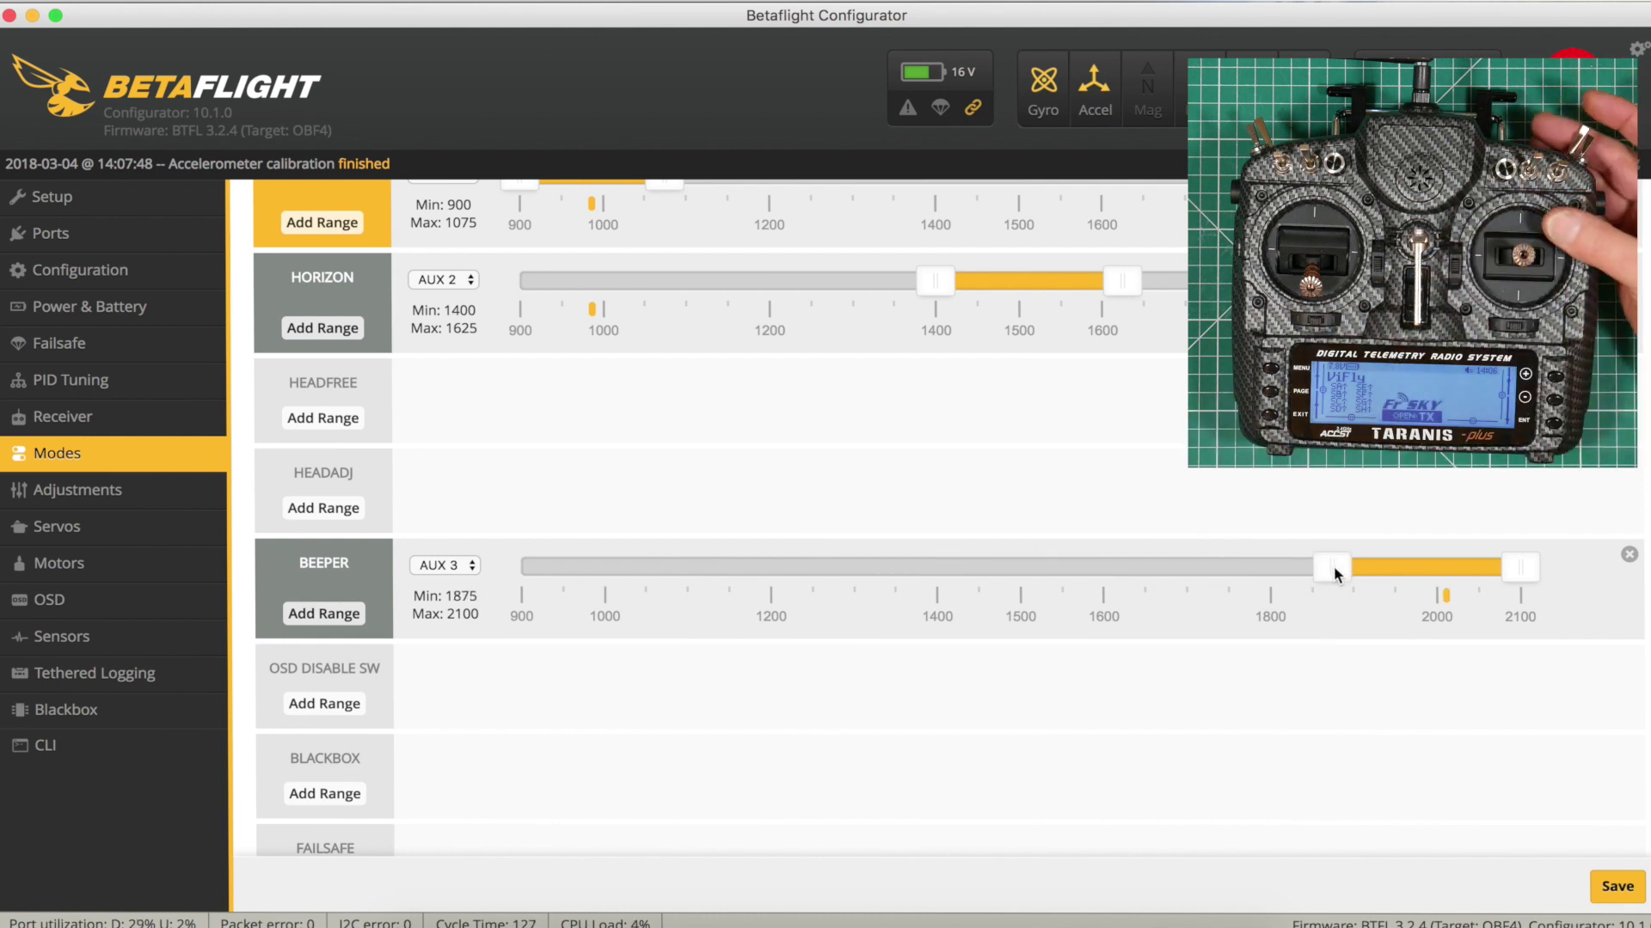
{"action": "left_click", "coordinate": [1620, 887]}
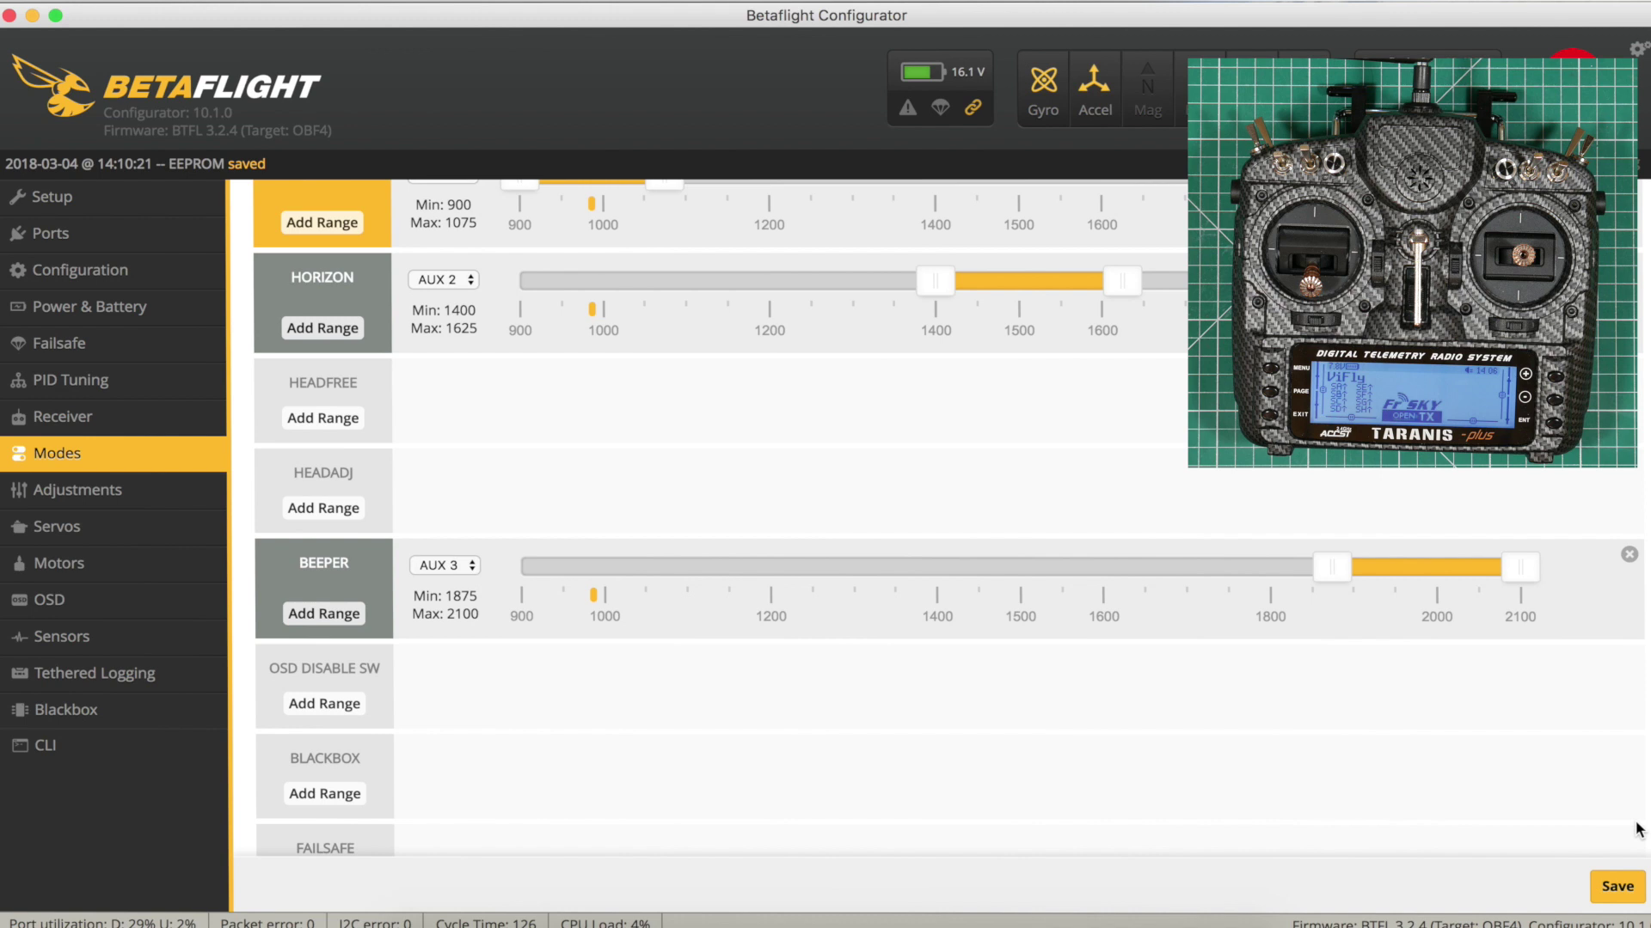
Step: Add an Arm mode range on AUX 1 from 1875 to 2075 and save the modes
{"action": "scroll", "coordinate": [937, 515], "scroll_direction": "up", "scroll_amount": 5}
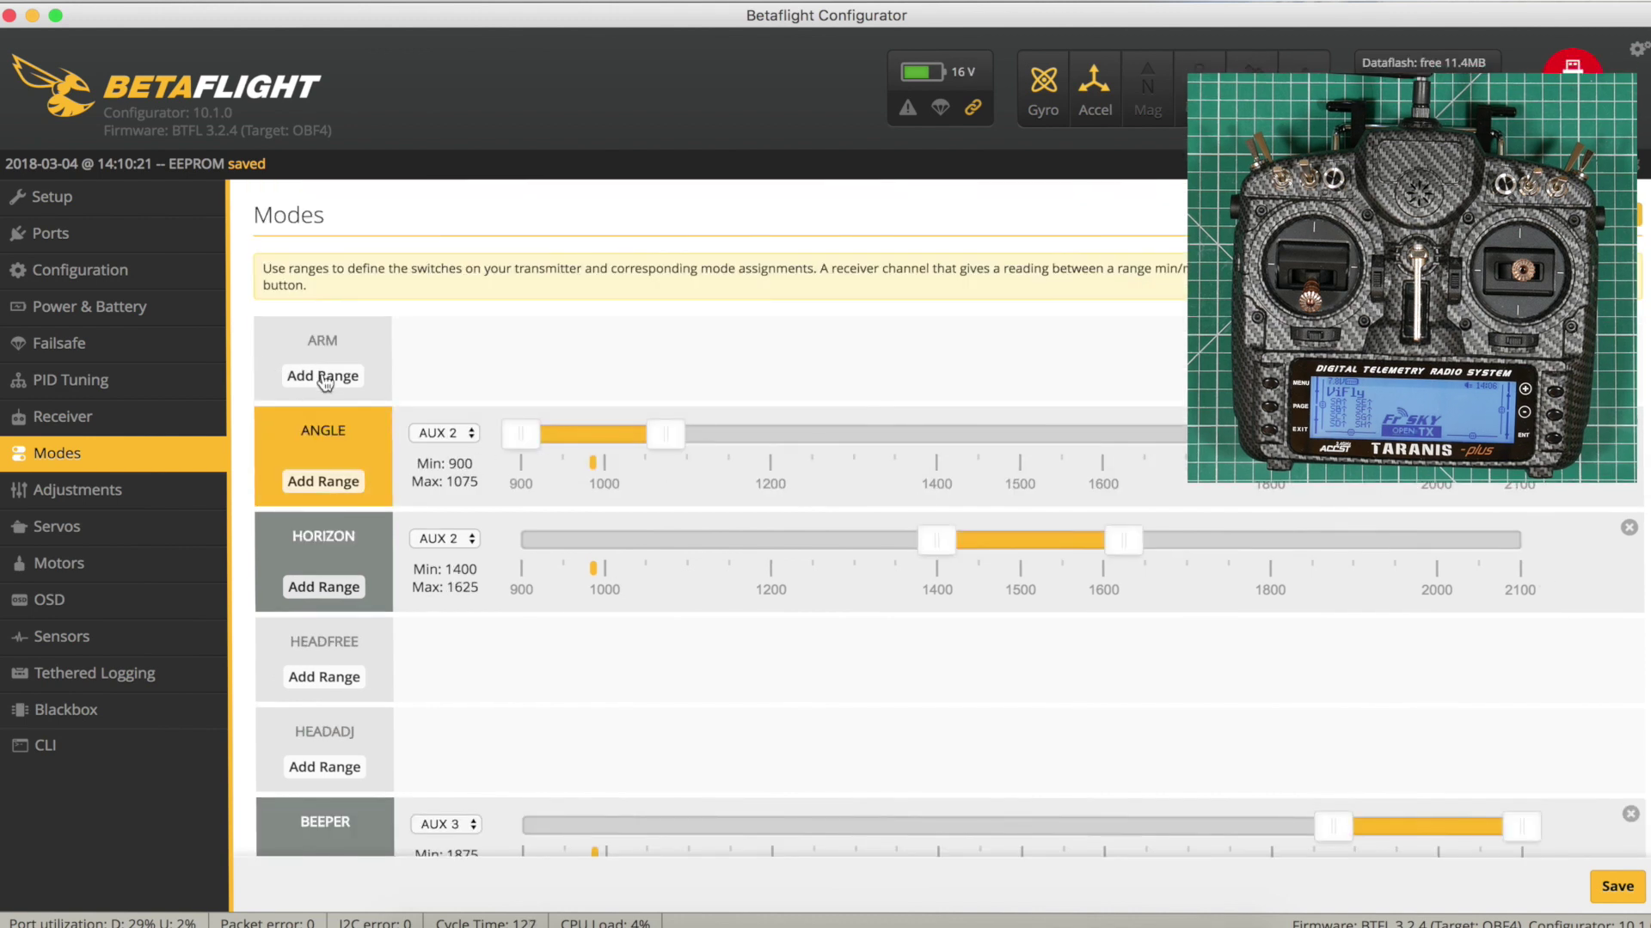
{"action": "left_click", "coordinate": [323, 375]}
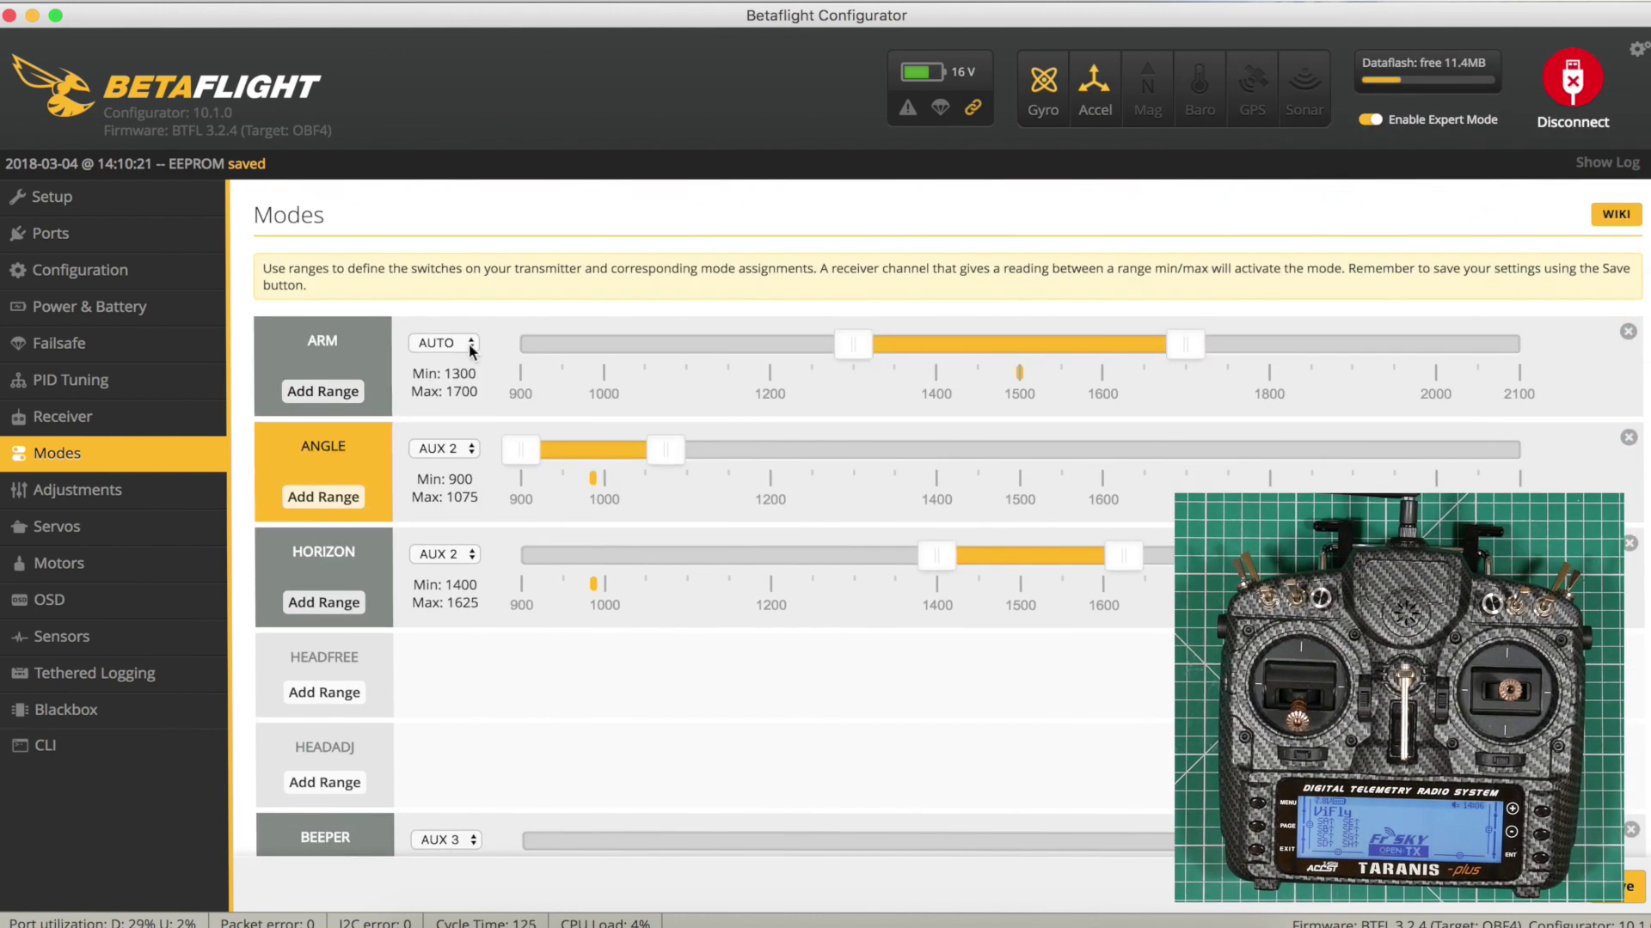
{"action": "left_click", "coordinate": [474, 343]}
{"action": "left_click", "coordinate": [465, 361]}
{"action": "left_click_drag", "start_coordinate": [1198, 347], "coordinate": [1451, 353]}
{"action": "left_click_drag", "start_coordinate": [860, 354], "coordinate": [1331, 349]}
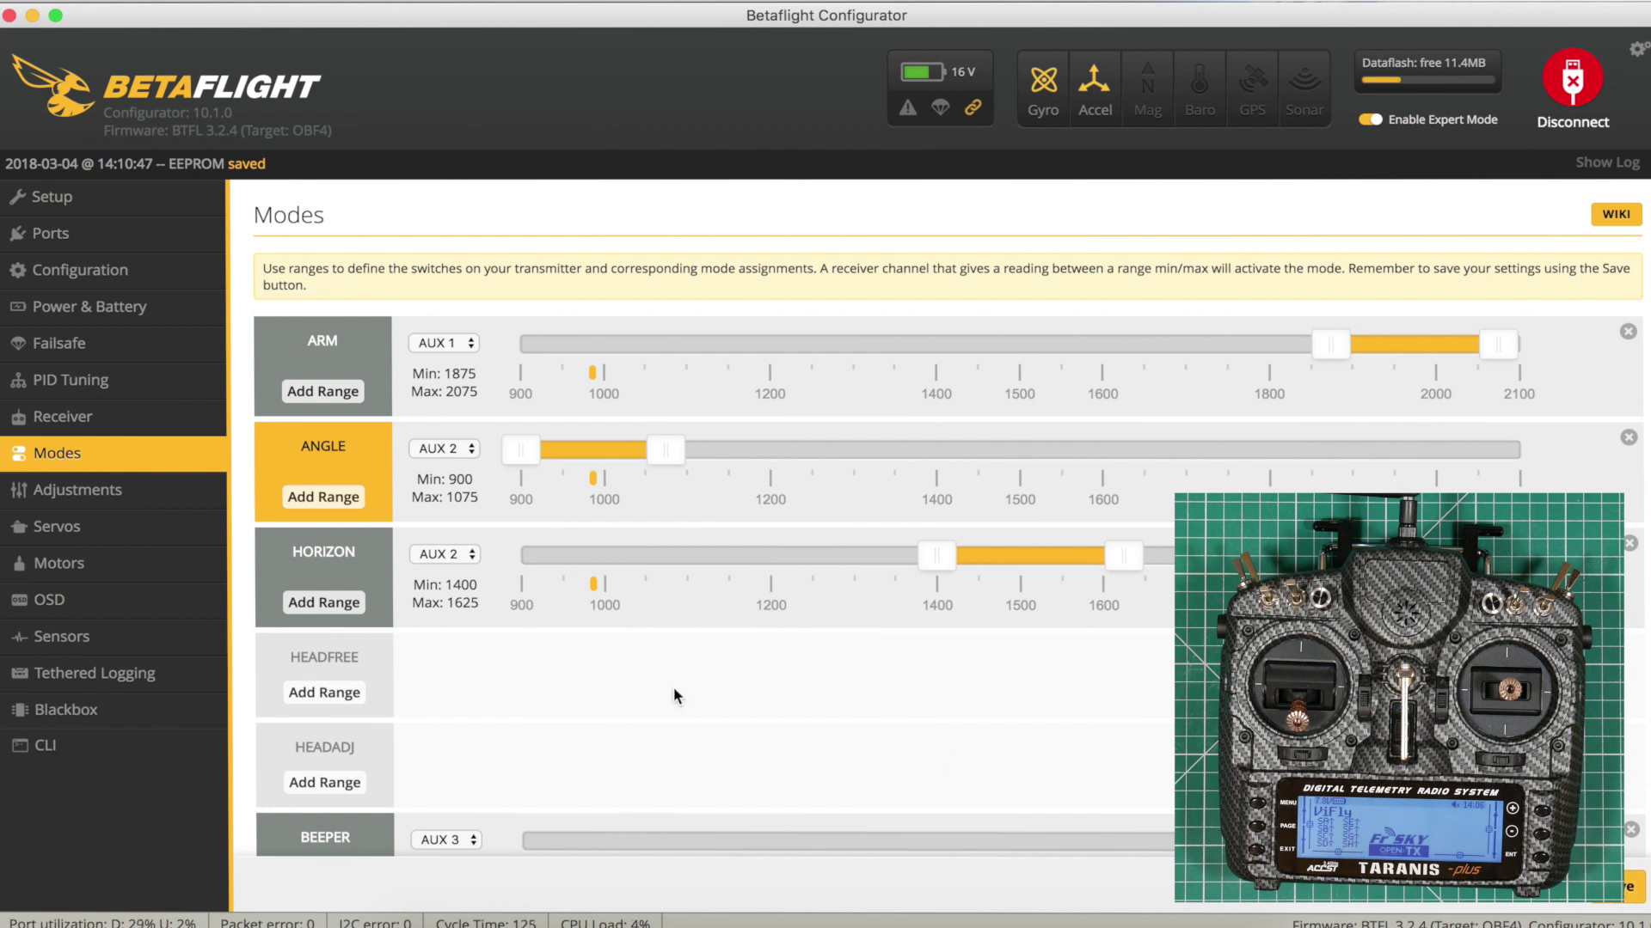
Step: Disable the Artificial Horizon, Horizon Sidebars and Craft Name elements in the OSD and save its settings
{"action": "left_click", "coordinate": [93, 602]}
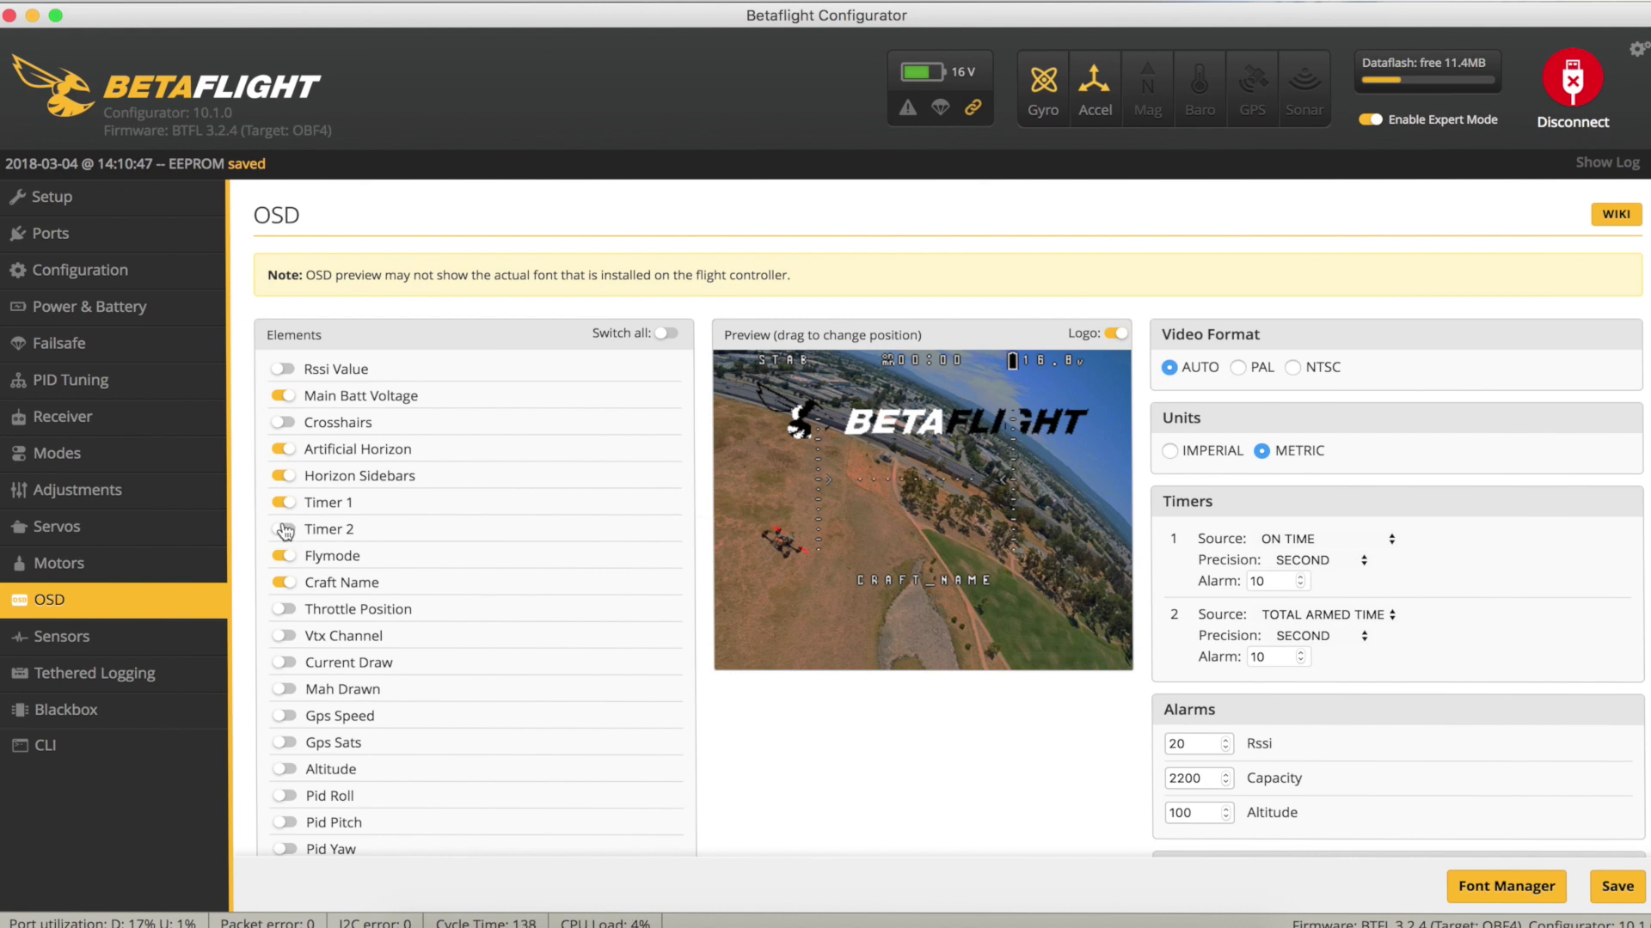
{"action": "left_click", "coordinate": [283, 450]}
{"action": "left_click", "coordinate": [284, 477]}
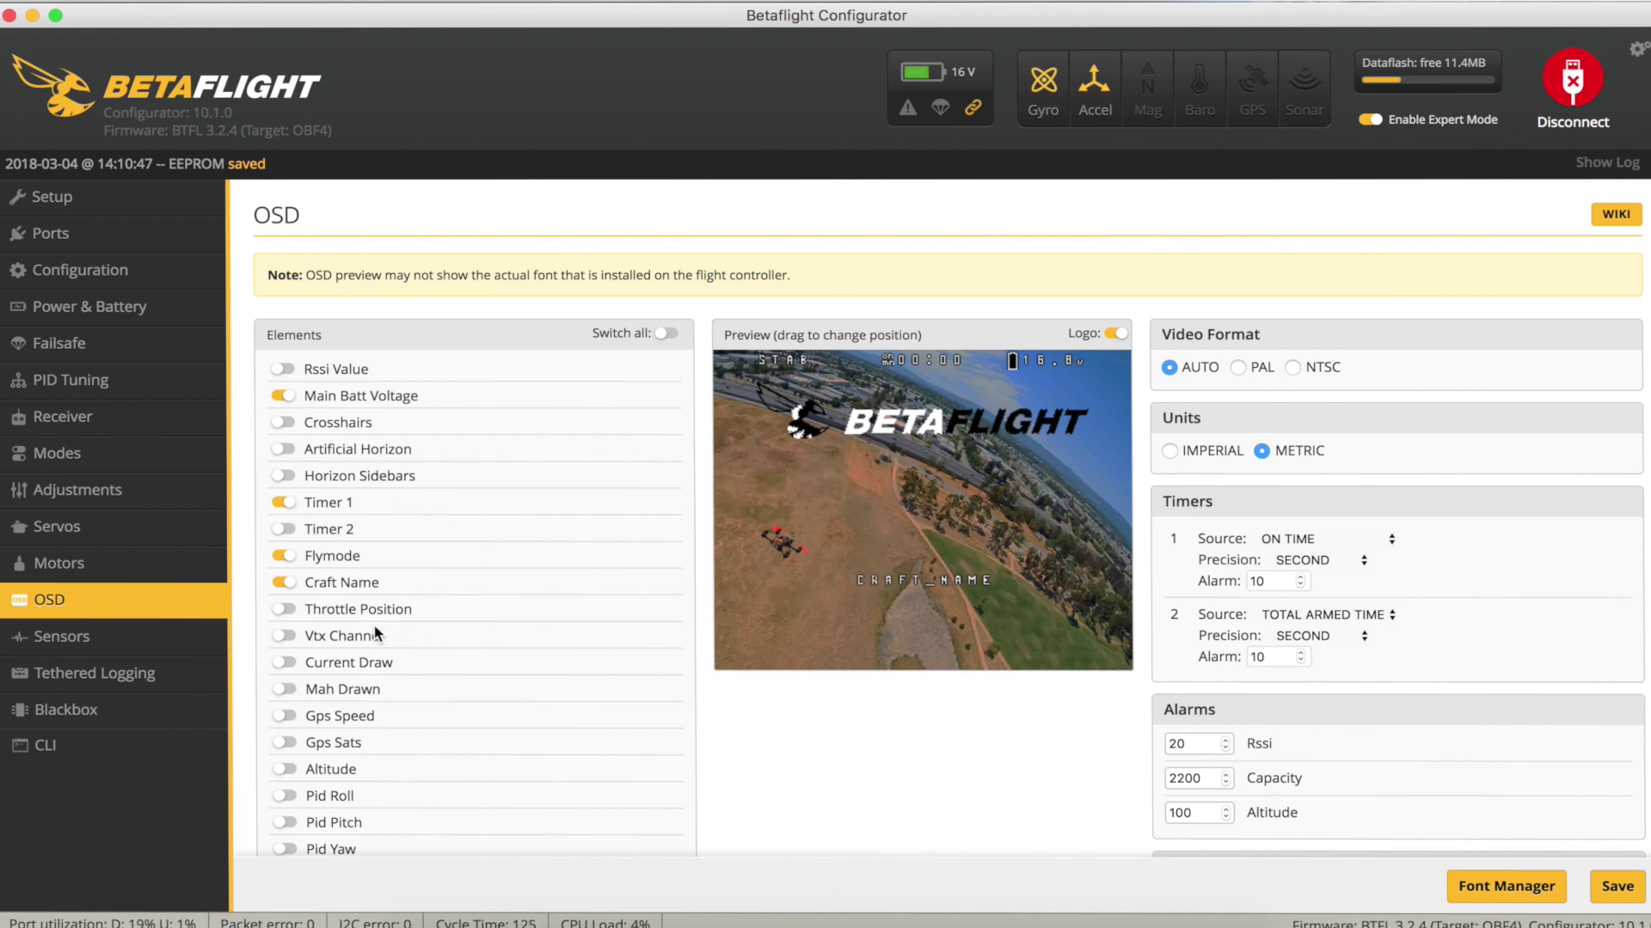
{"action": "left_click", "coordinate": [283, 588]}
{"action": "left_click", "coordinate": [1620, 889]}
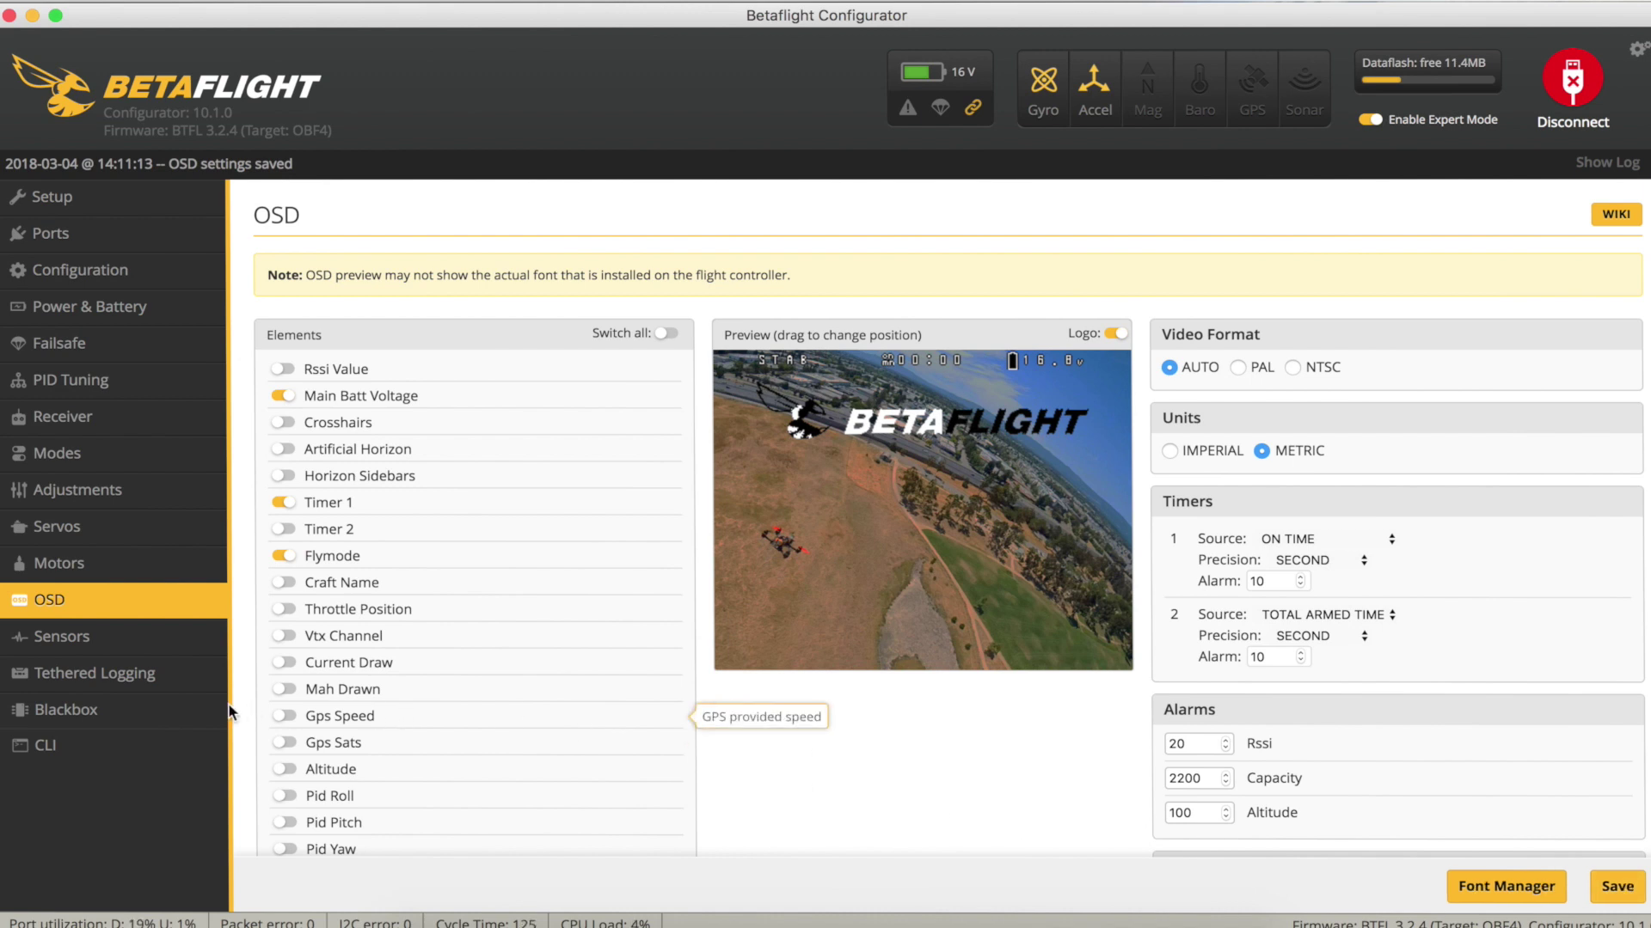
Step: Query the flight controller's firmware with the version command in the CLI
{"action": "left_click", "coordinate": [48, 746]}
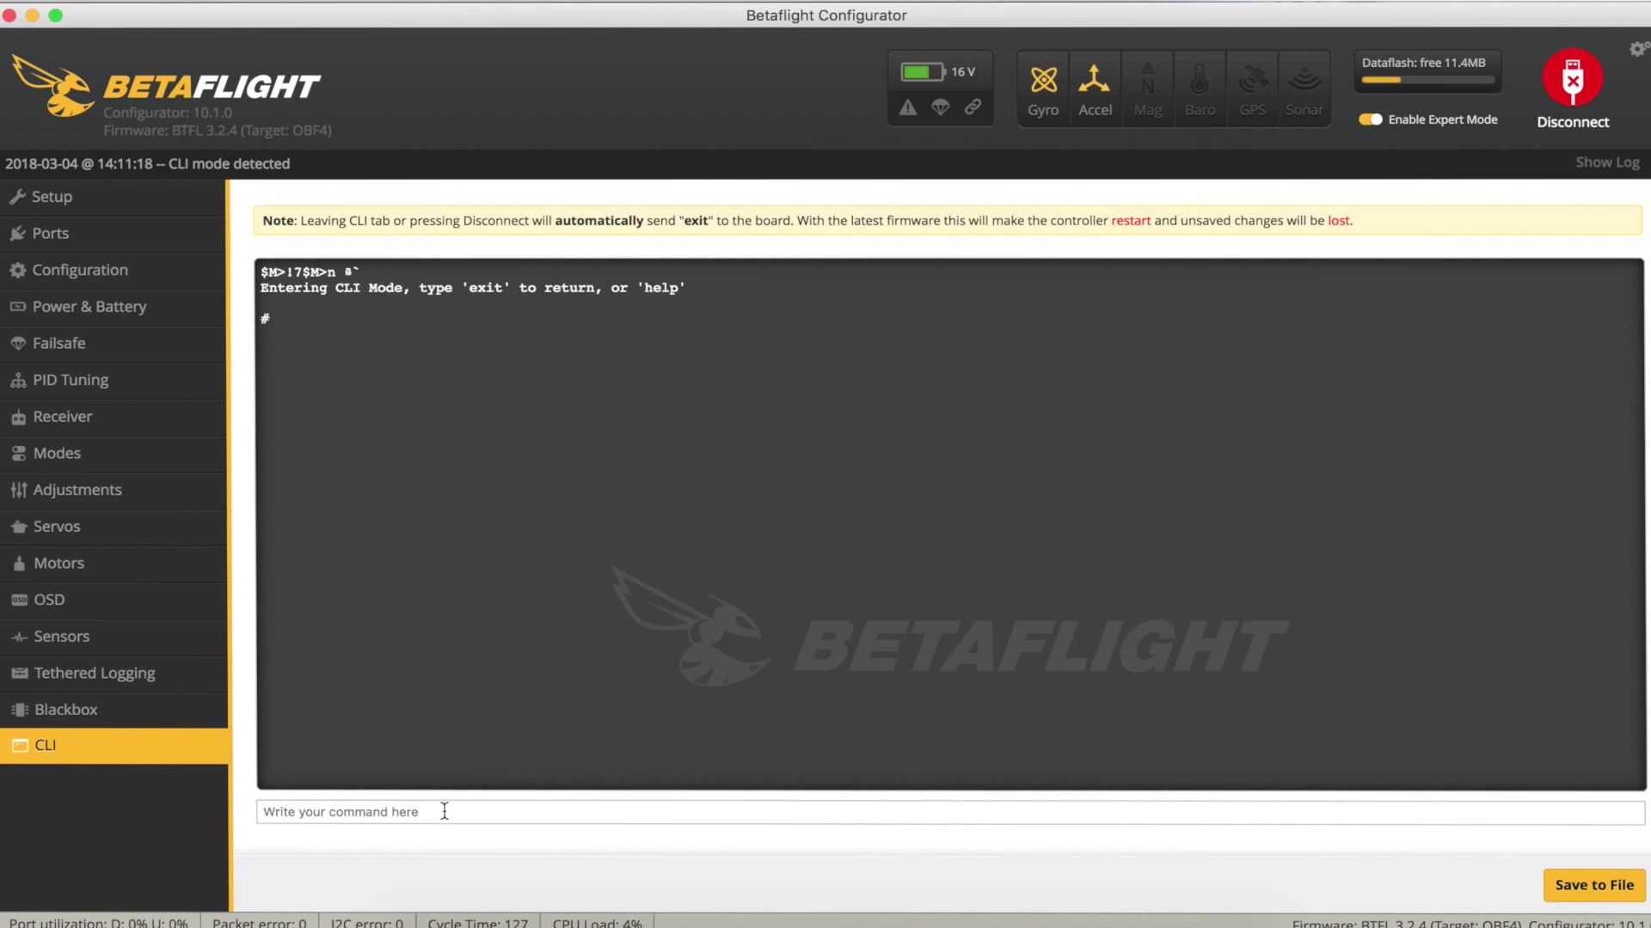
{"action": "type", "text": "version"}
{"action": "key", "text": "Return"}
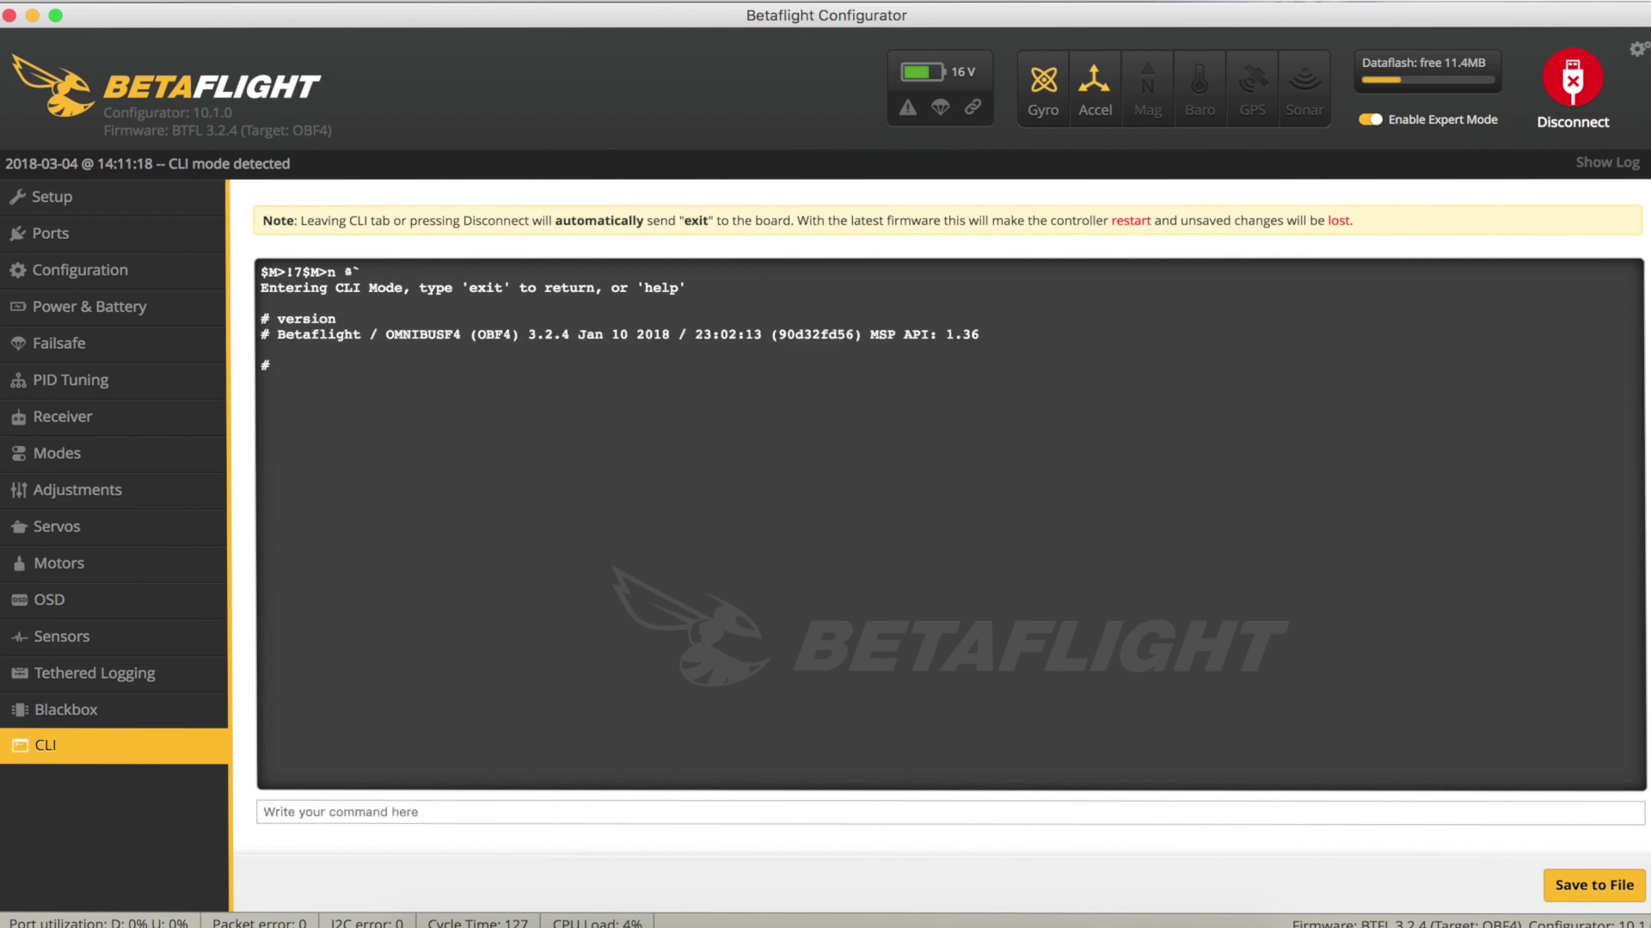